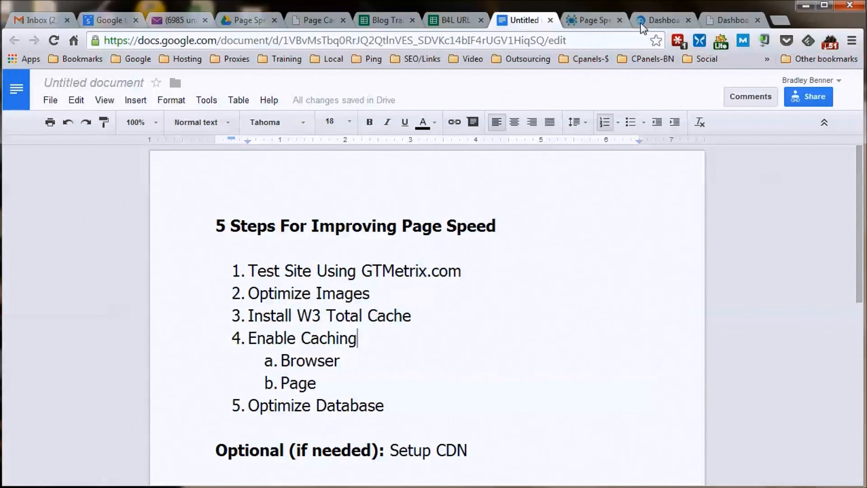
click(660, 23)
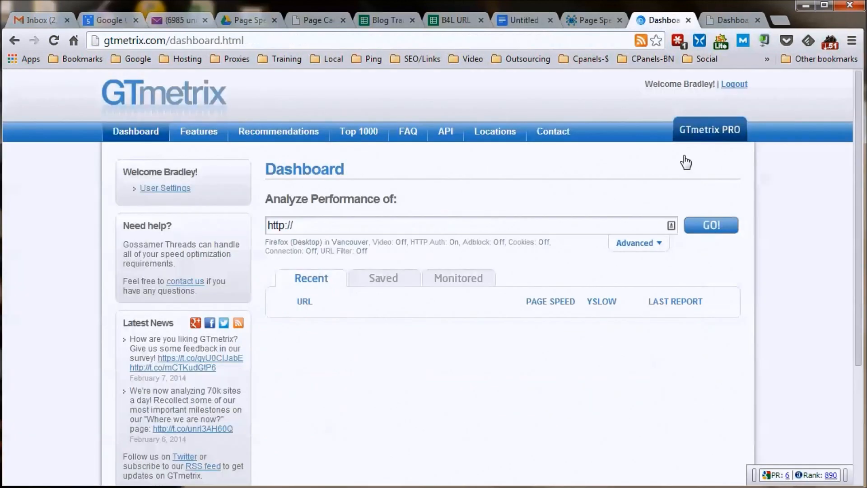
click(489, 218)
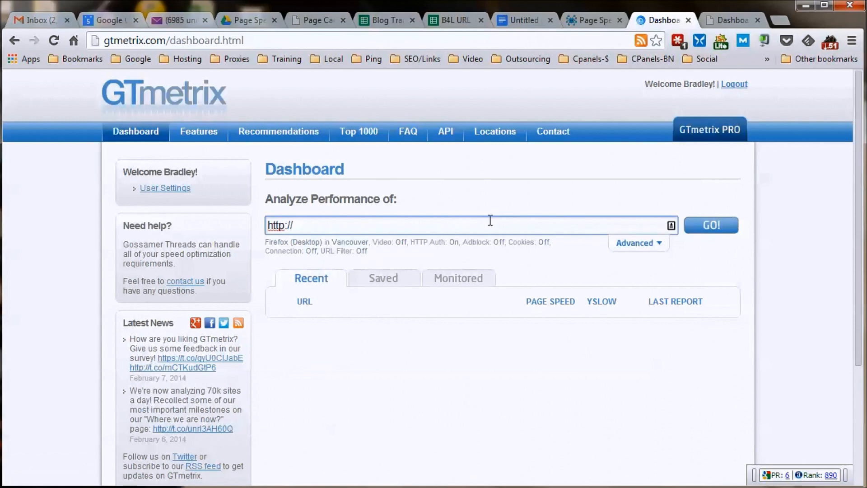
text(ww.w.)
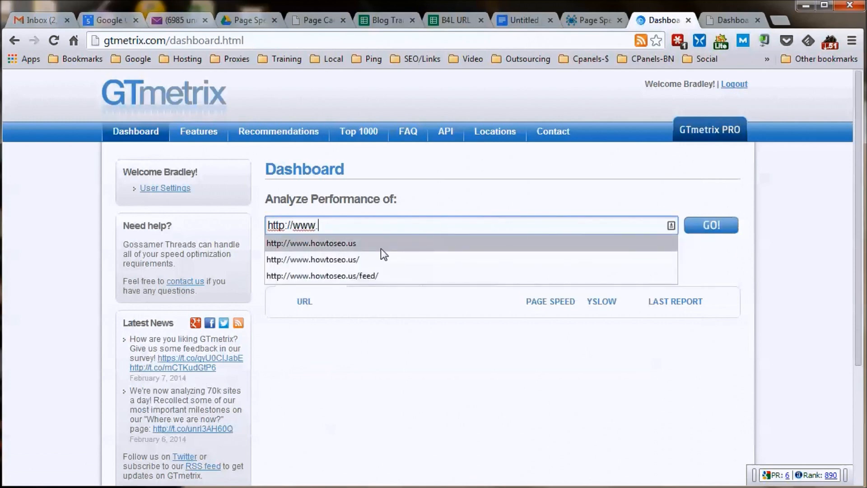
click(381, 246)
click(701, 229)
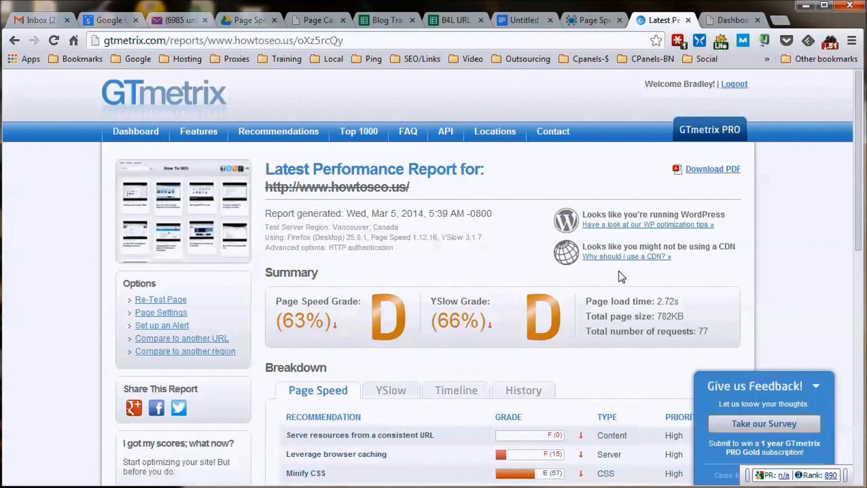
Review the performance report's summary grades and its list of Page Speed recommendations.
scroll(350, 212, down, 2)
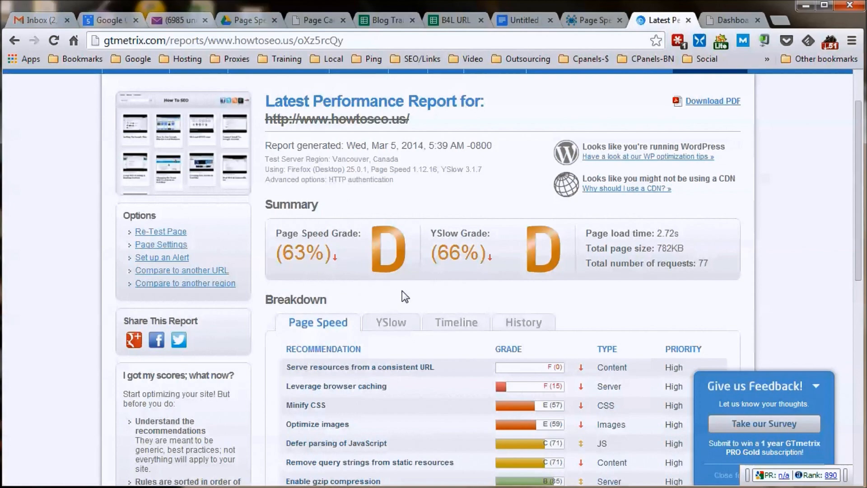
scroll(402, 291, down, 1)
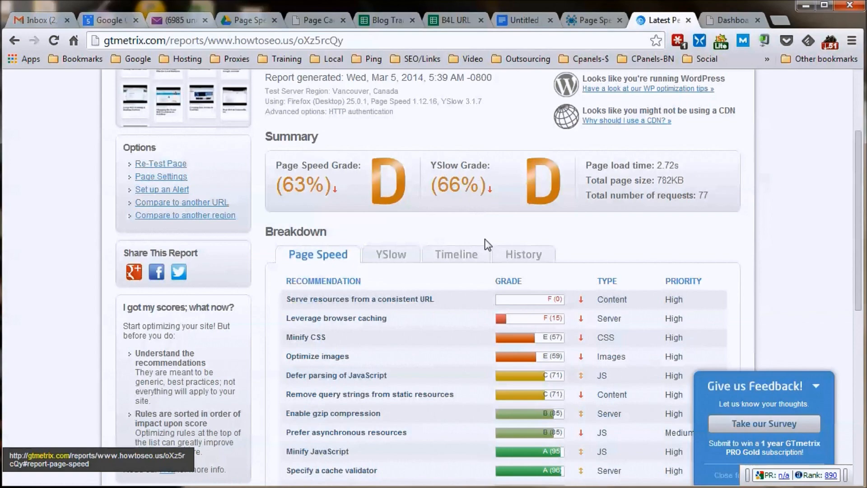
scroll(490, 270, down, 3)
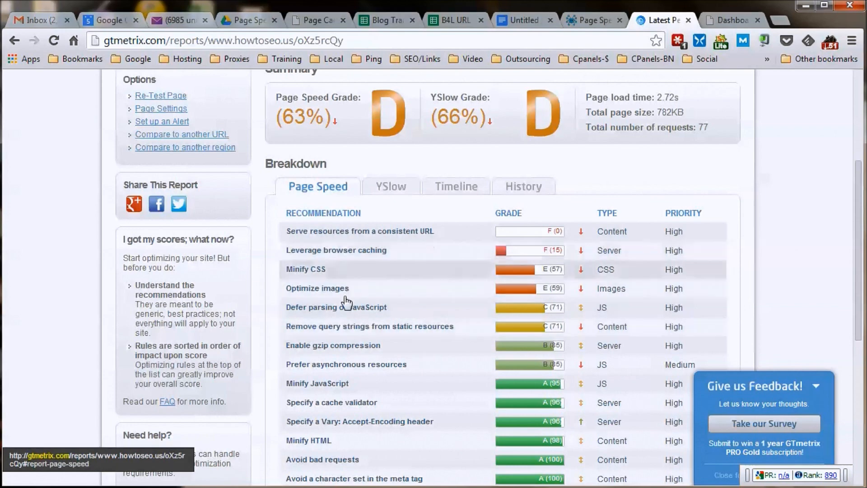
scroll(353, 331, down, 3)
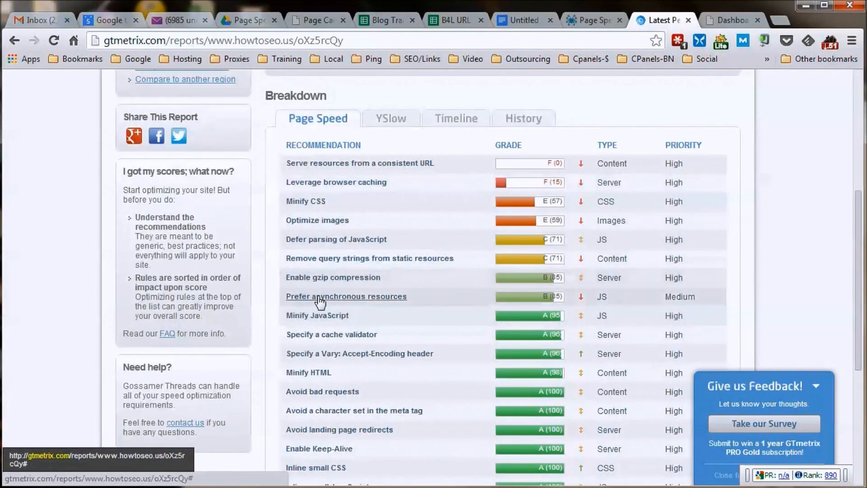
scroll(391, 220, up, 3)
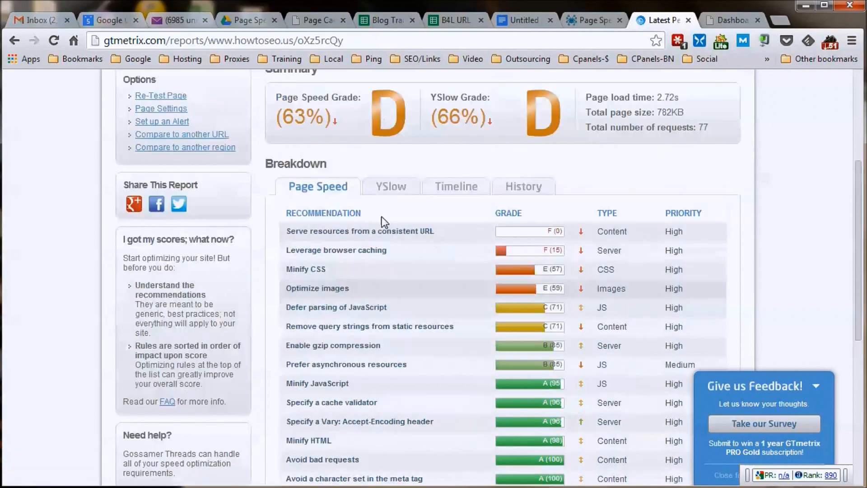
Expand the Leverage browser caching recommendation and examine the resources listed under it.
click(318, 255)
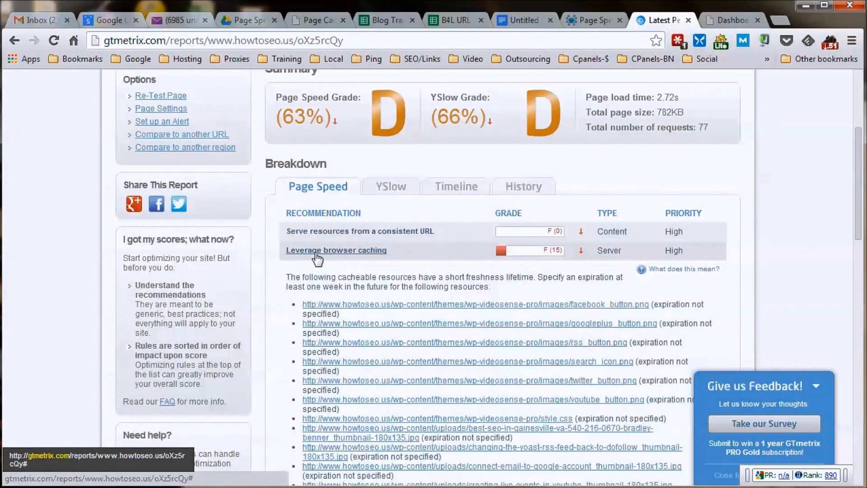
scroll(318, 258, down, 3)
scroll(347, 445, down, 8)
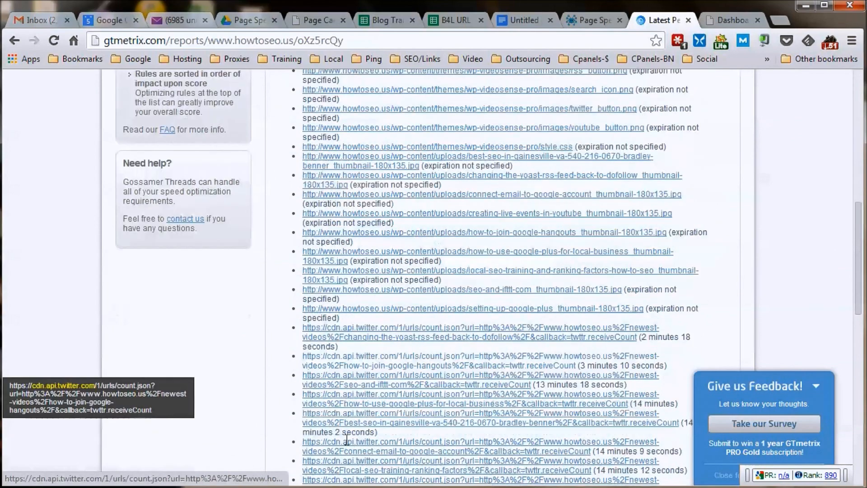
scroll(350, 427, up, 8)
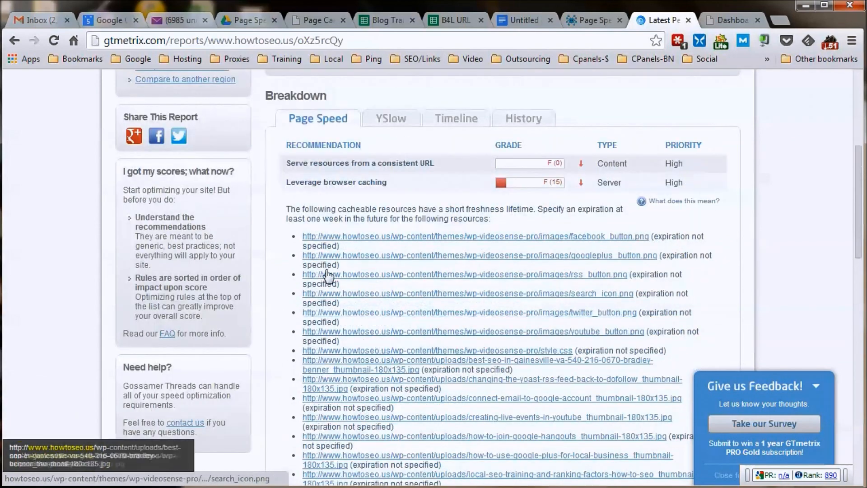
scroll(362, 250, up, 3)
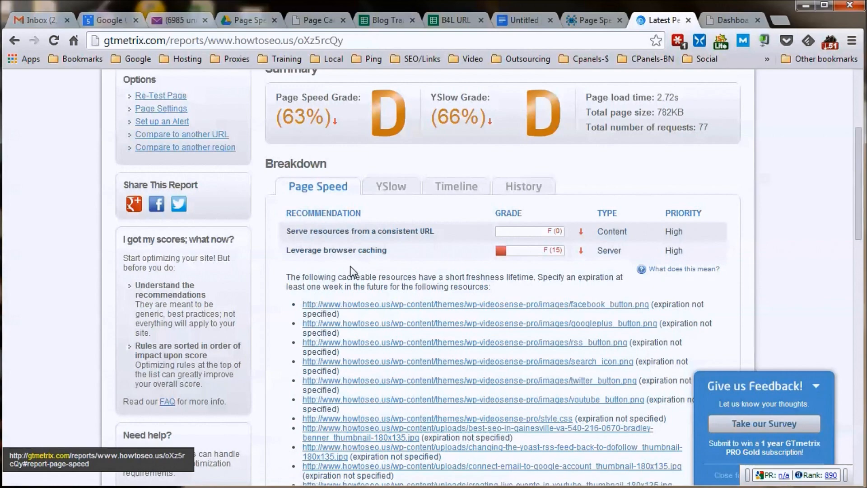
Open the full Leverage browser caching explanation in a new tab, skim the article and close it.
mouse_move(677, 271)
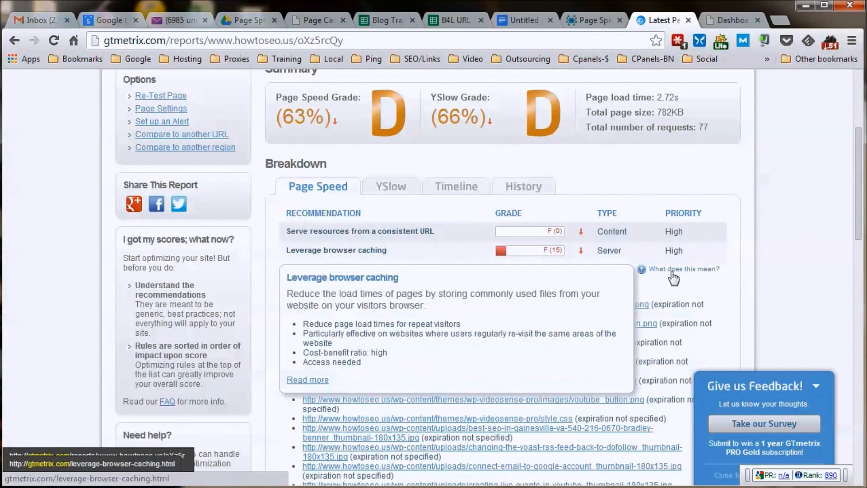
right_click(306, 384)
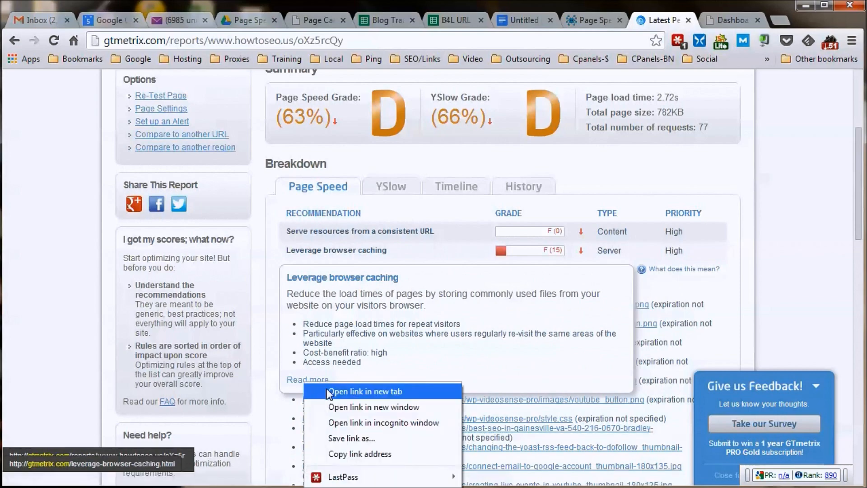
click(327, 388)
click(661, 27)
scroll(334, 234, down, 6)
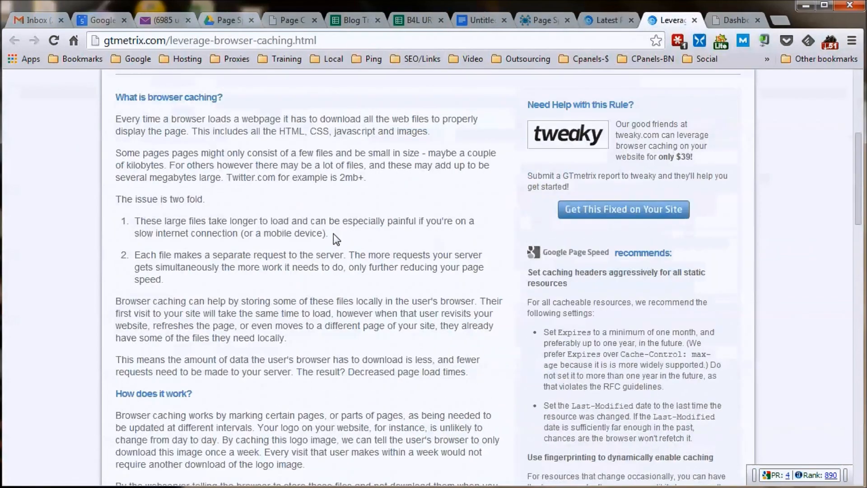
scroll(135, 370, down, 6)
scroll(151, 341, up, 3)
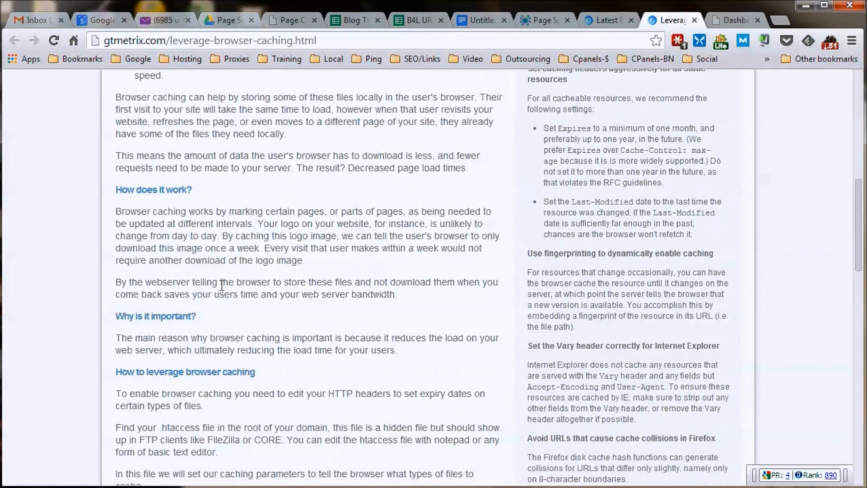
scroll(248, 219, up, 6)
click(694, 20)
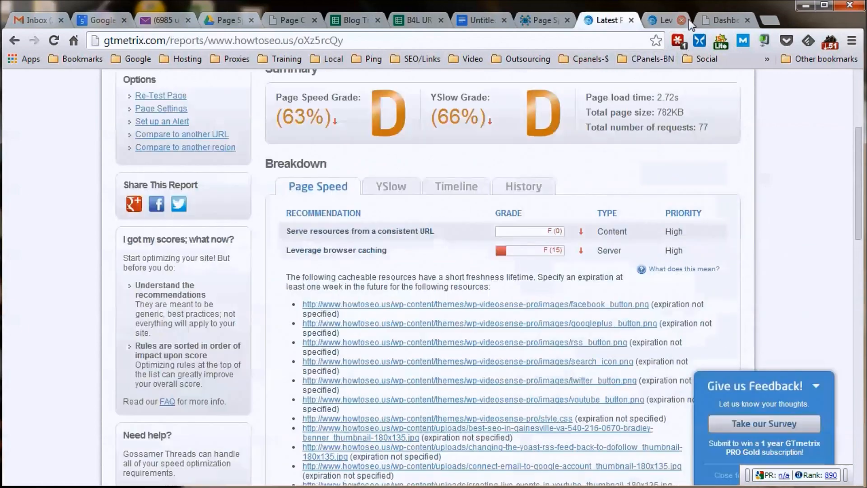
Collapse the Leverage browser caching details and view the report's YSlow recommendations.
click(328, 252)
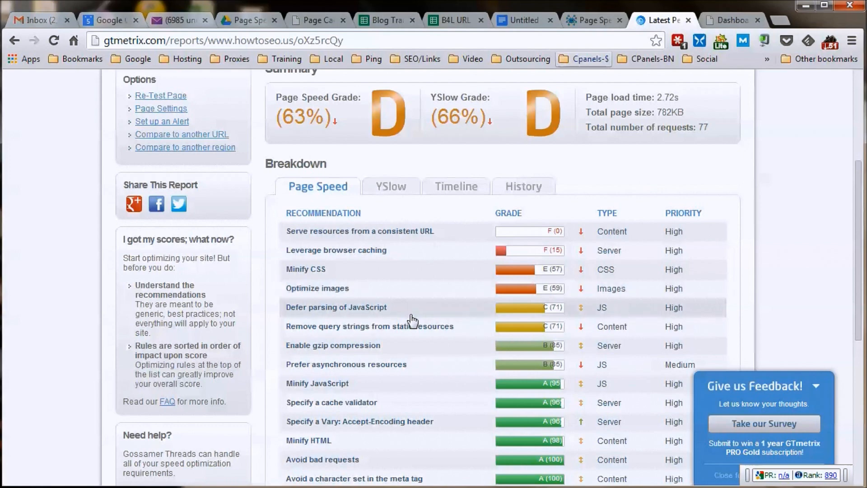
click(390, 187)
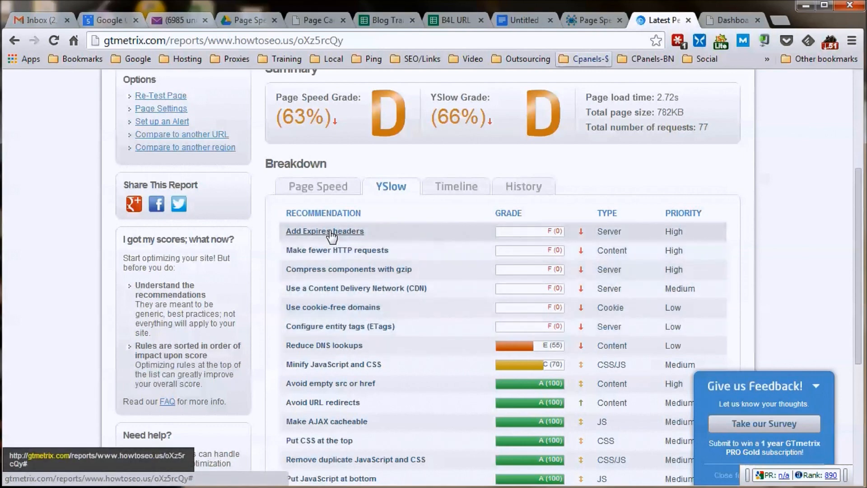
Review the page speed checklist in Google Docs and the Images branch of the MindMup Page Speed mind map.
click(520, 20)
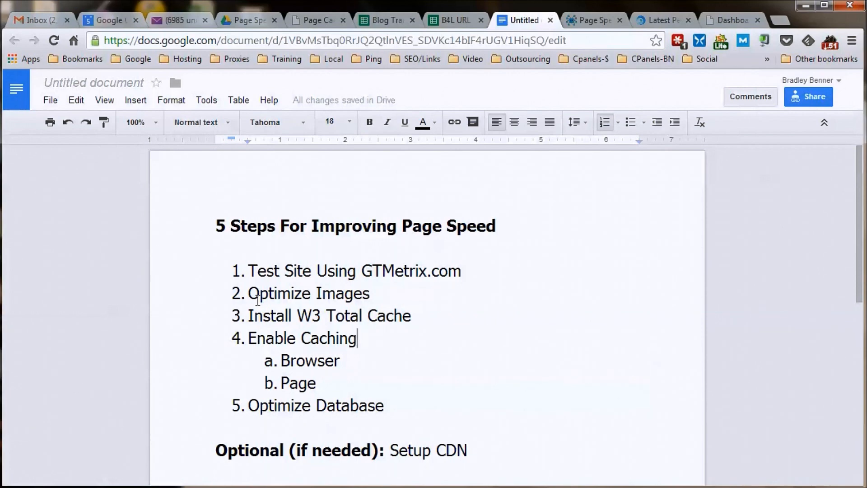
click(590, 23)
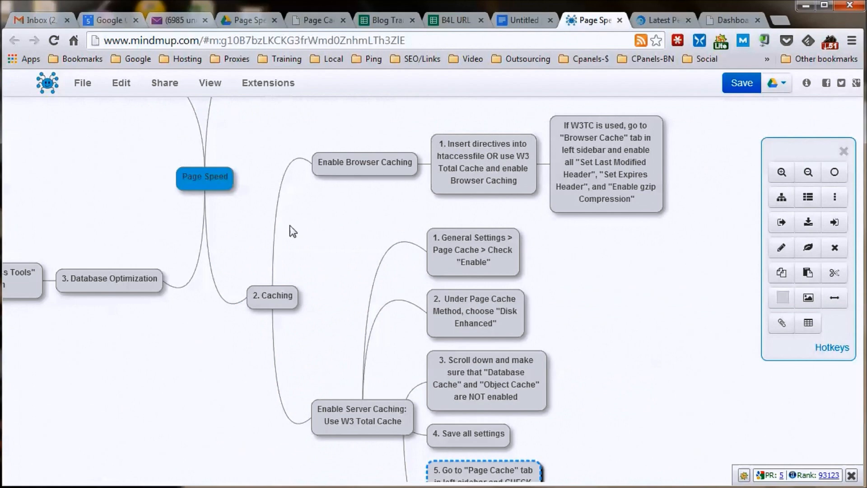
drag(290, 229, 293, 449)
drag(233, 343, 252, 313)
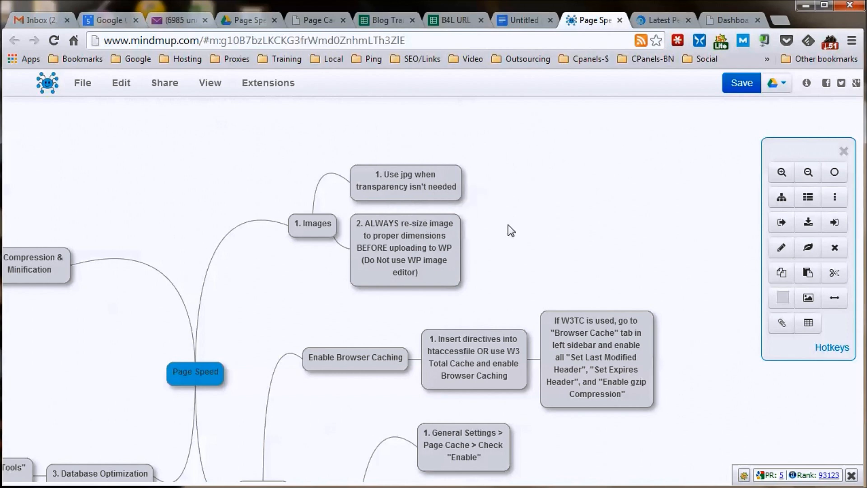
click(527, 23)
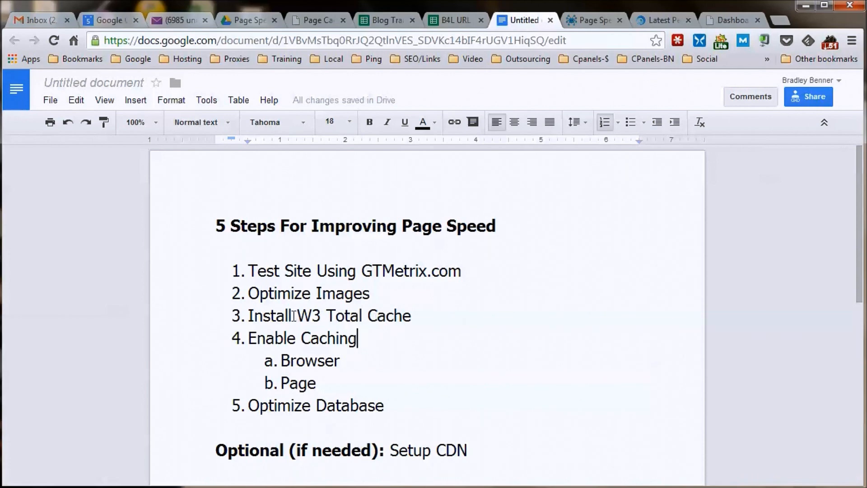
scroll(434, 301, down, 2)
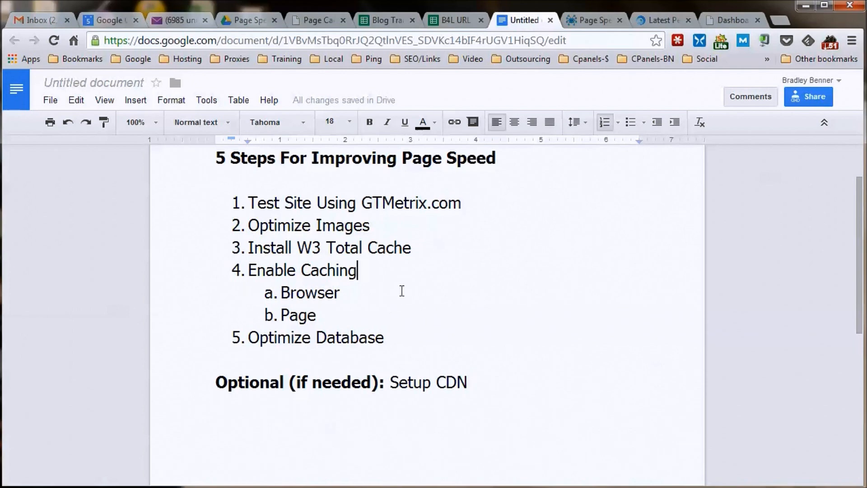
Switch to the howtoseo.us WordPress admin and search for new plugins matching "w3 total cache".
click(716, 22)
scroll(219, 162, down, 2)
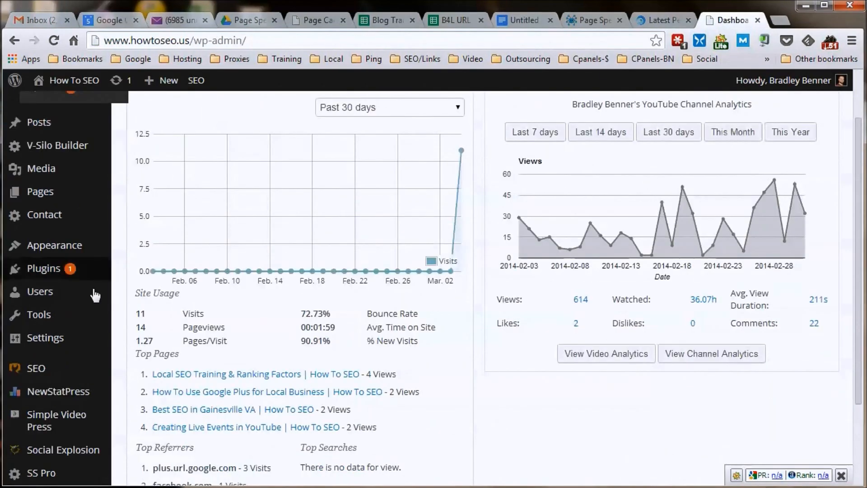
mouse_move(99, 274)
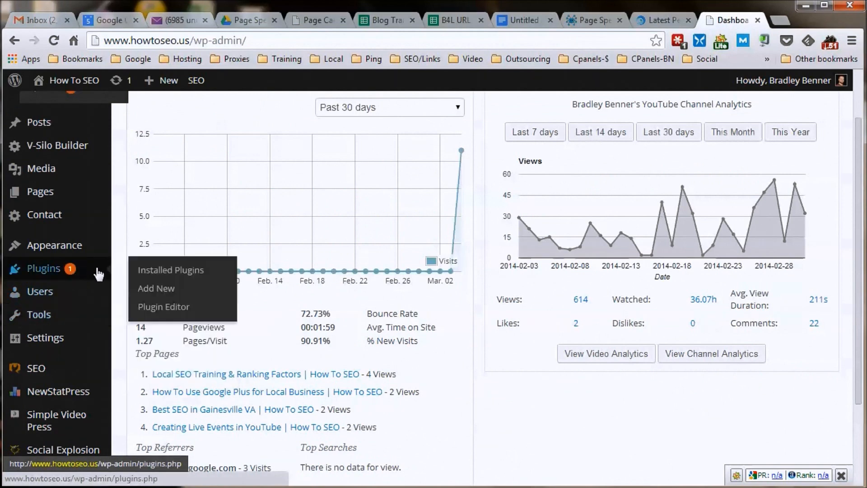
click(156, 290)
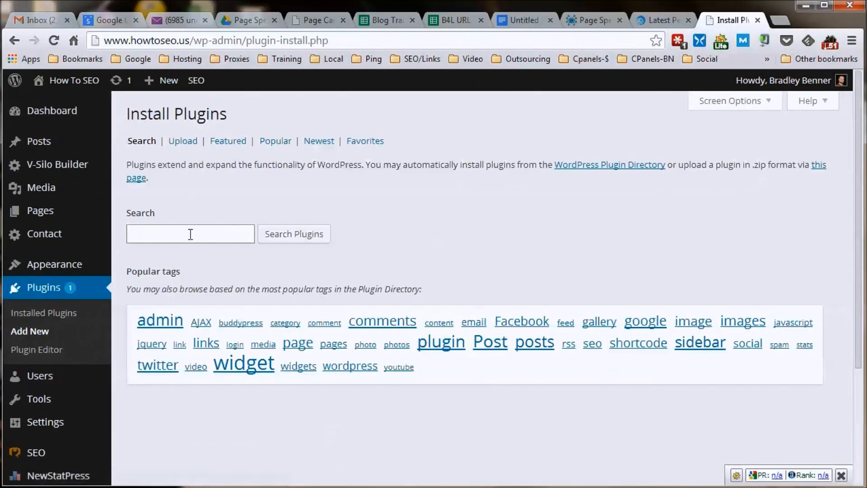
click(190, 235)
text(w3)
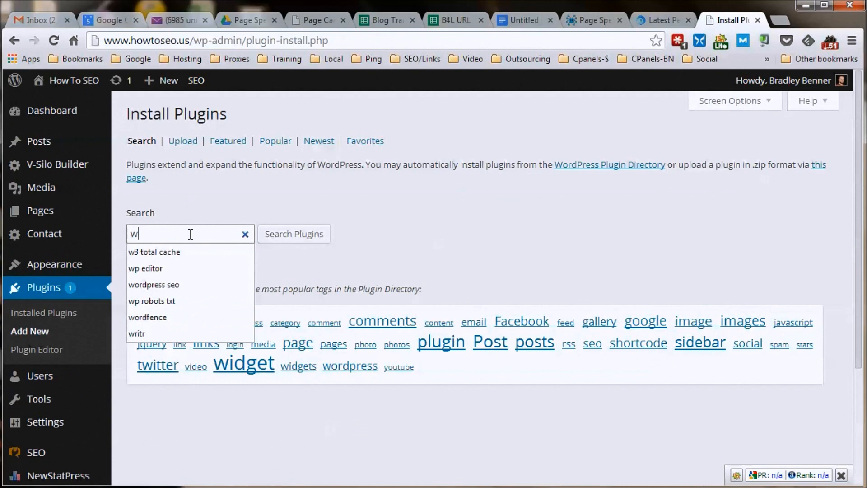
click(169, 251)
click(294, 234)
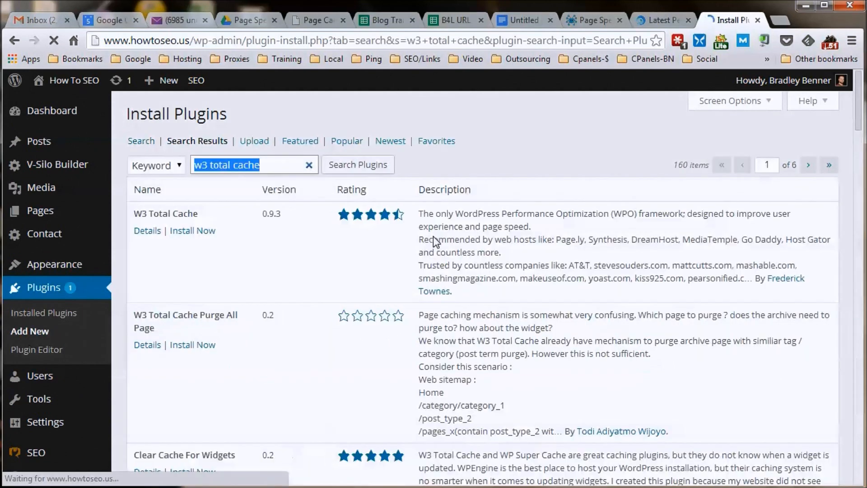
Install the W3 Total Cache plugin and activate it.
click(198, 231)
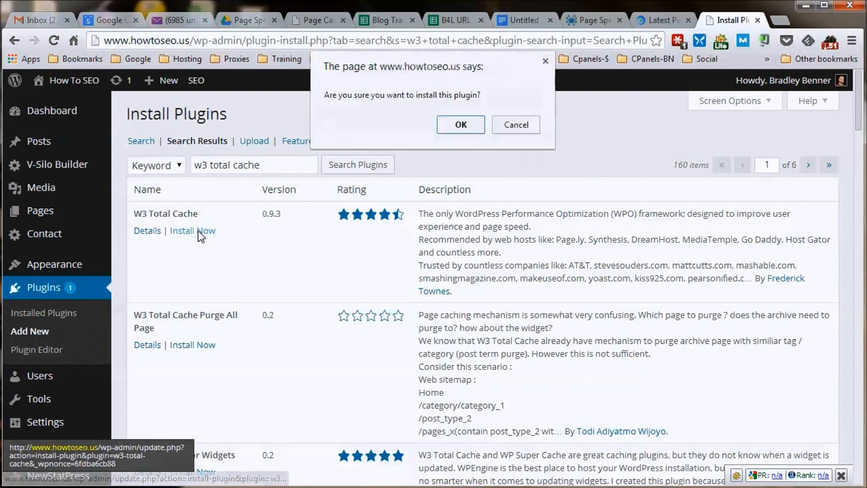
click(466, 125)
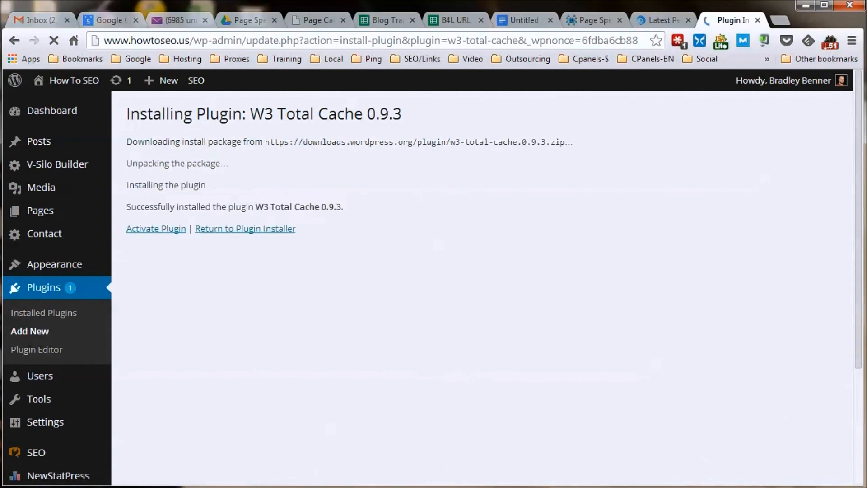
click(168, 229)
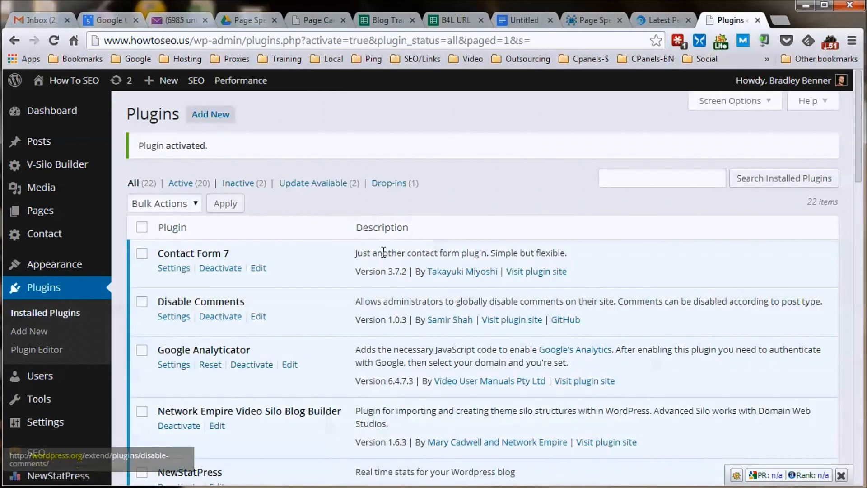
Open the General Settings page of W3 Total Cache in the WordPress admin.
scroll(249, 274, down, 5)
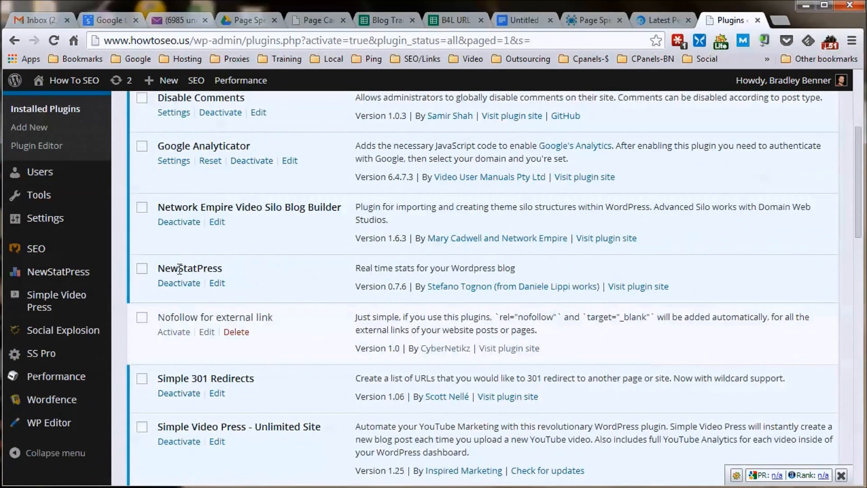
mouse_move(72, 382)
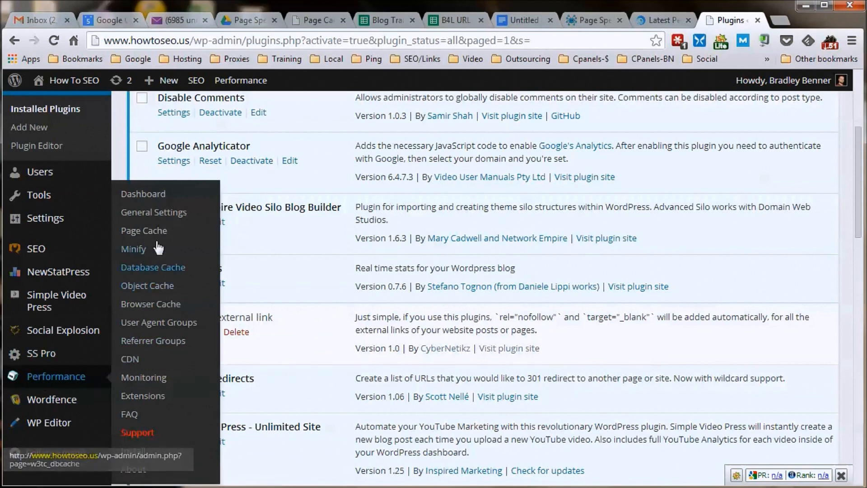
click(150, 213)
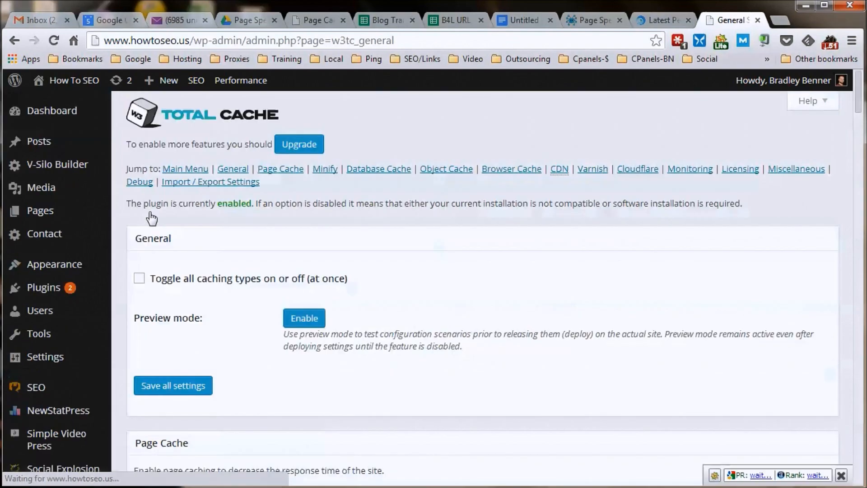
Enable the page cache with the Disk: Enhanced method and save all general settings.
scroll(217, 289, down, 1)
scroll(227, 302, down, 1)
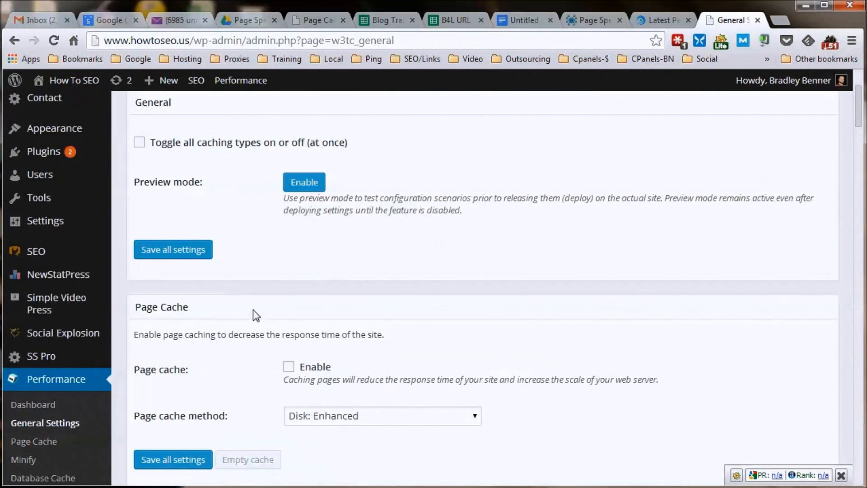
click(289, 366)
scroll(294, 373, down, 2)
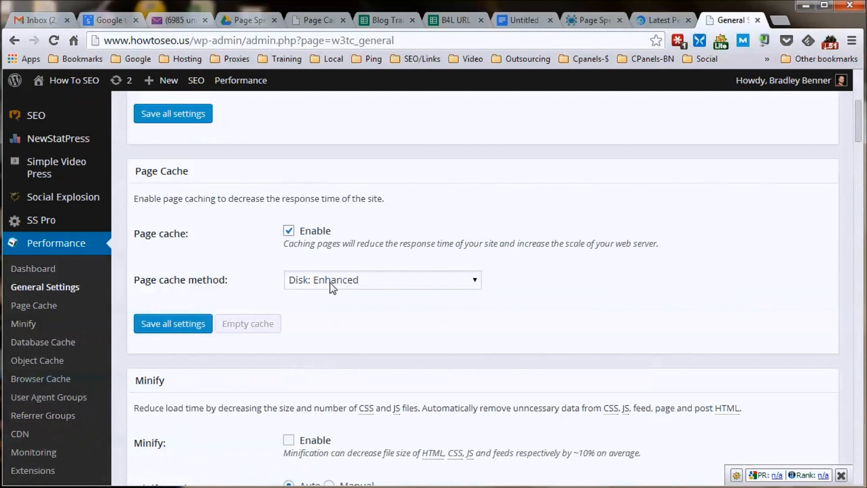
scroll(354, 288, down, 10)
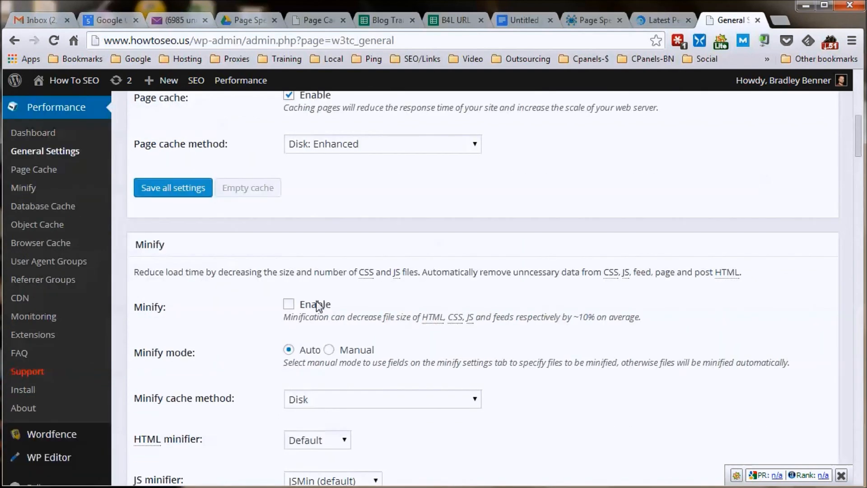
scroll(195, 301, down, 4)
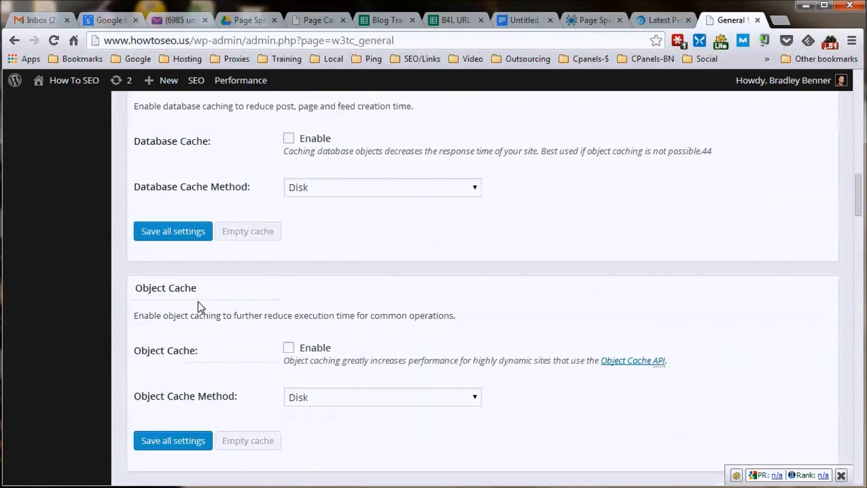
scroll(356, 213, up, 12)
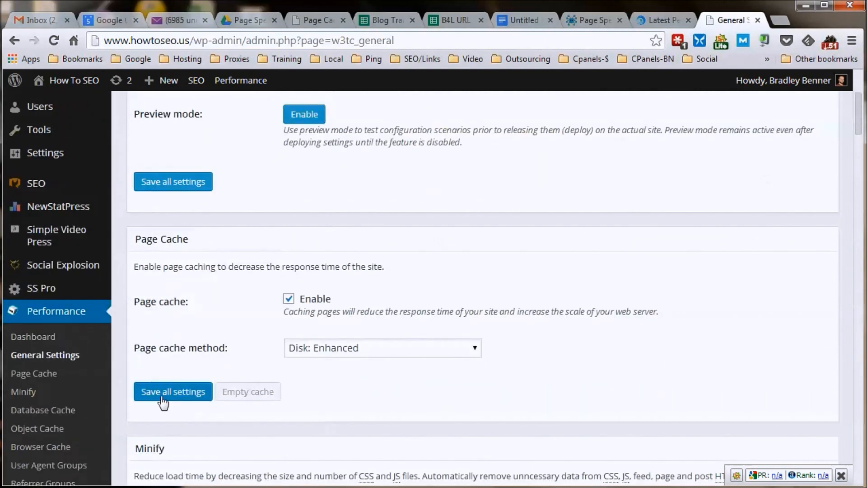
click(165, 398)
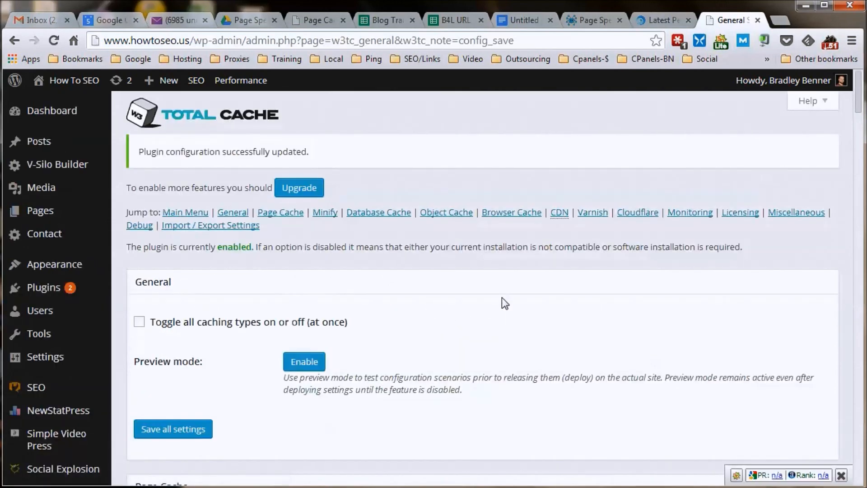
Review the page speed checklist in Google Docs and the GTmetrix report's Page Speed and YSlow recommendations.
click(509, 21)
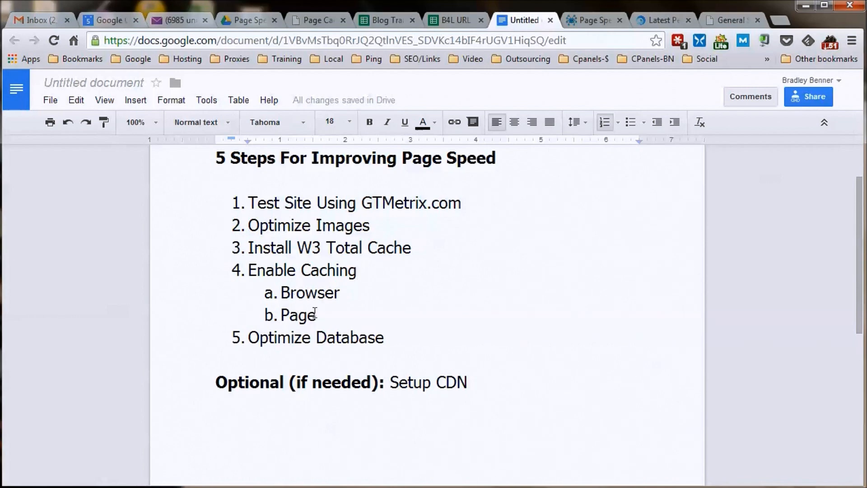
click(712, 23)
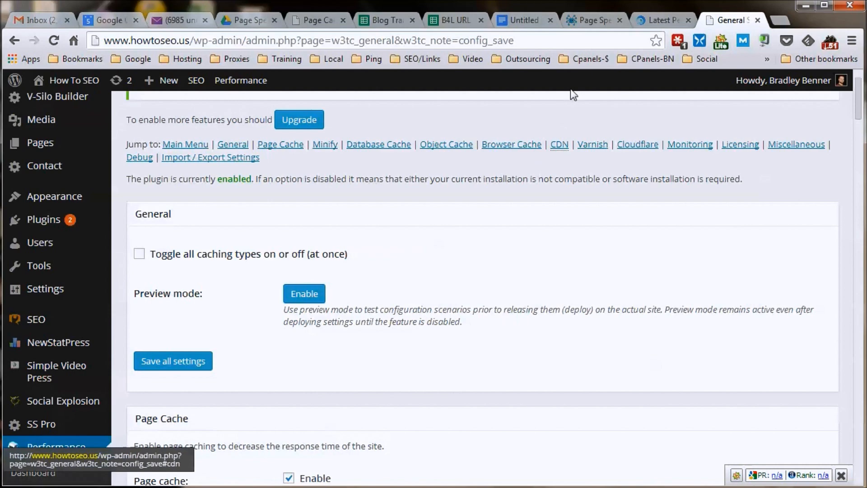
click(646, 20)
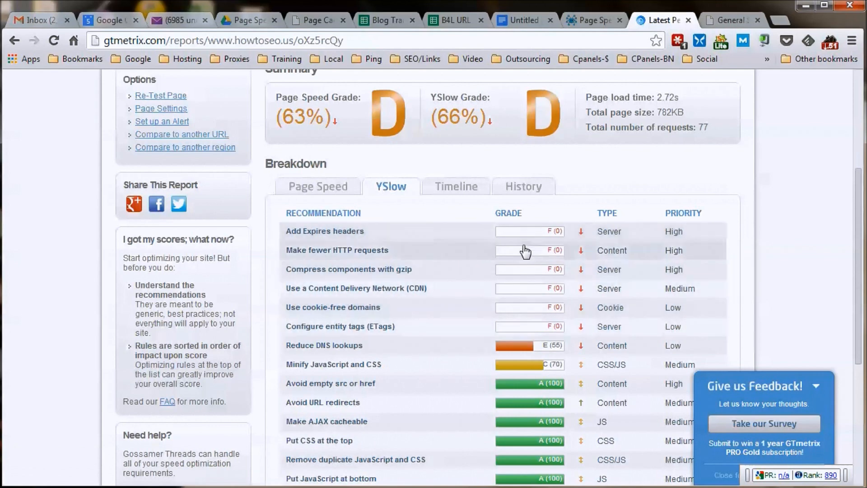
click(322, 190)
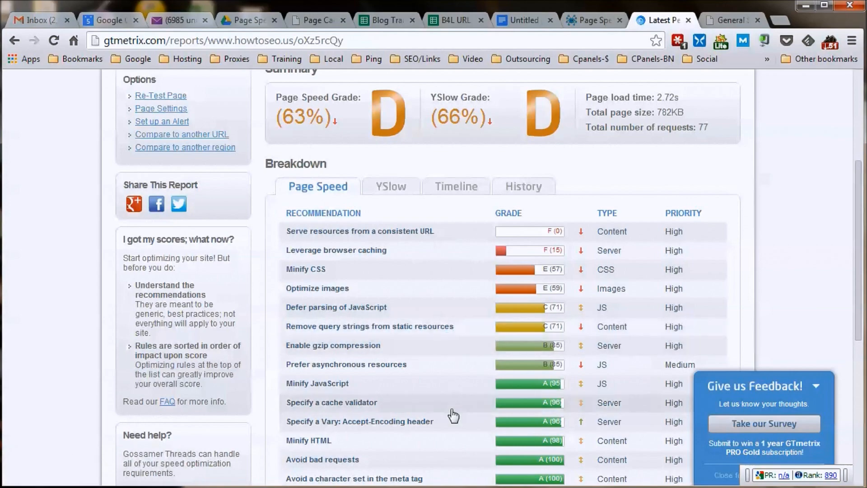
scroll(466, 349, down, 2)
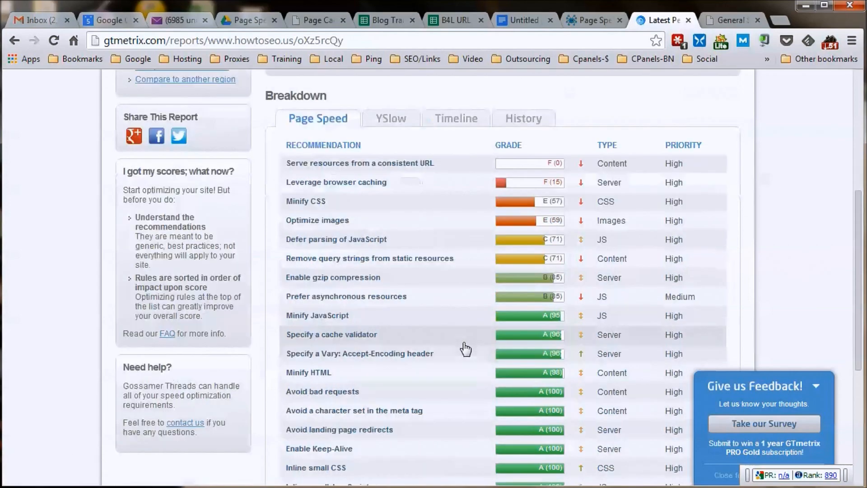
scroll(465, 349, up, 3)
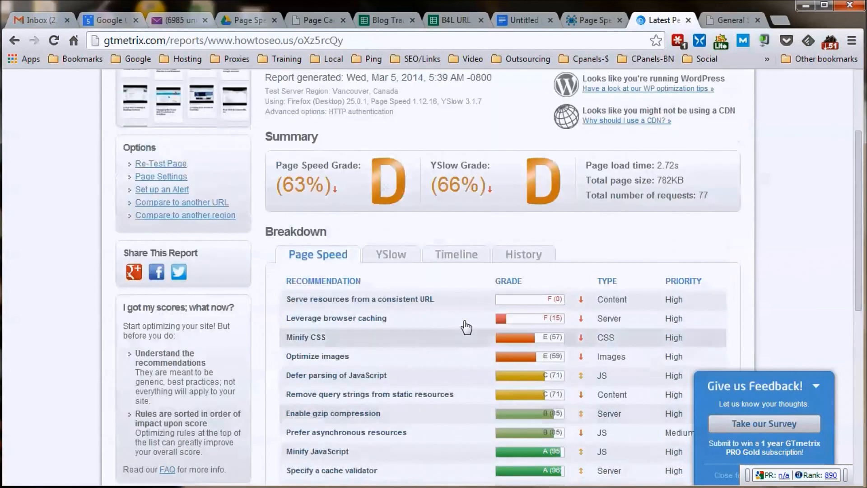
click(381, 256)
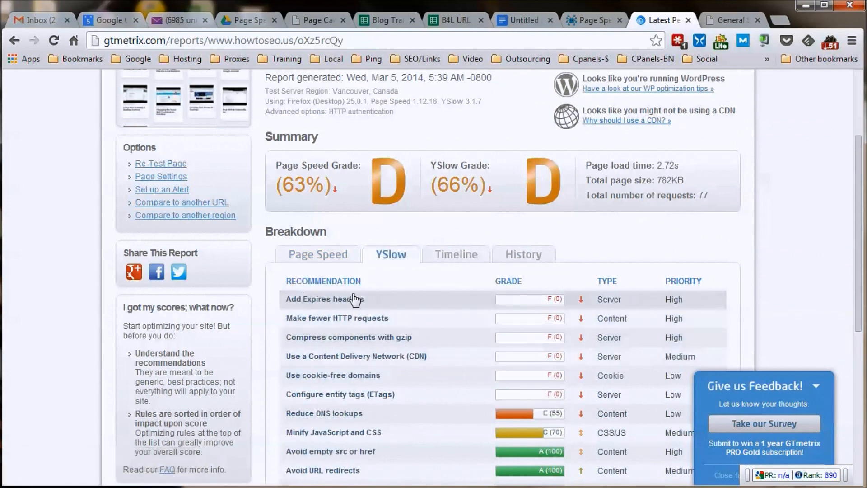
Return to the WordPress admin and enable Set expires header and Set entity tag (eTag) in the General section of the Browser Cache settings.
click(728, 20)
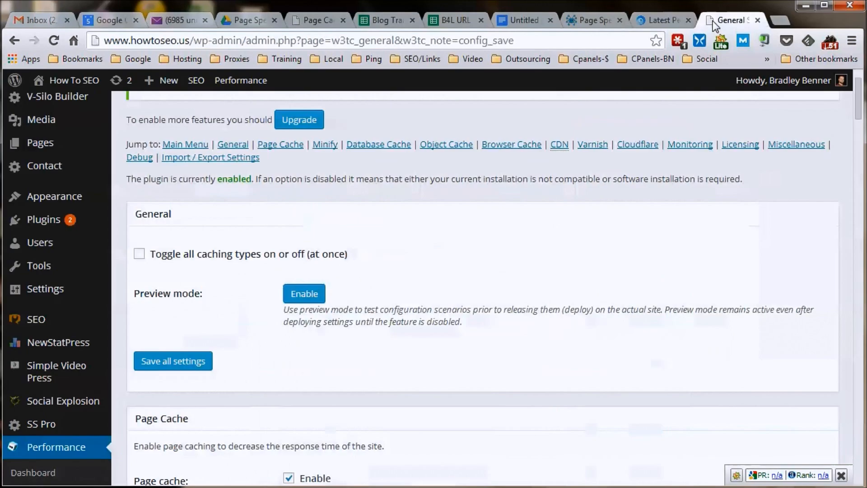
scroll(360, 318, down, 5)
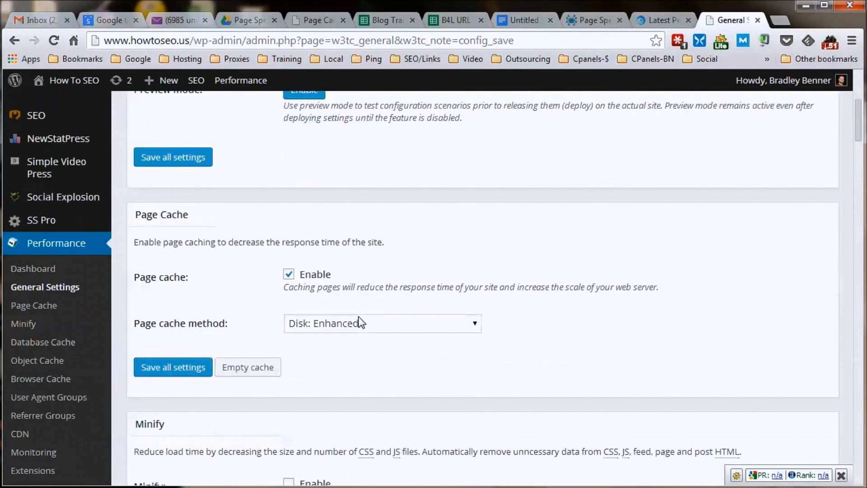
click(33, 312)
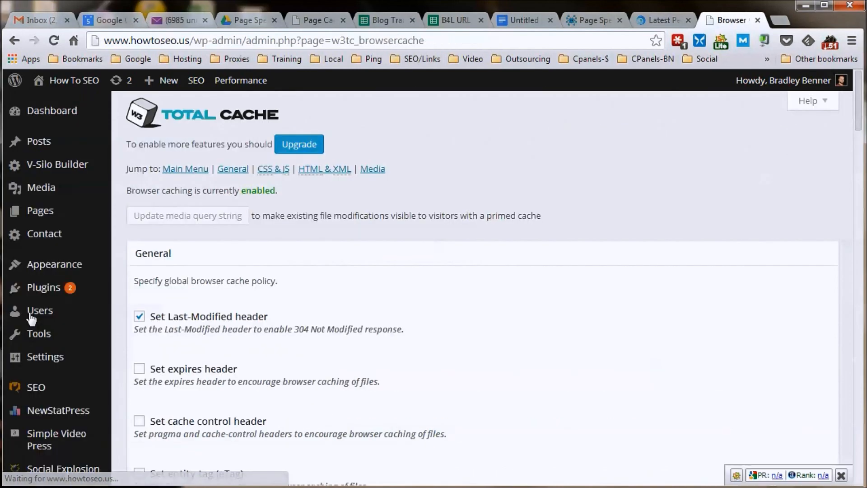
scroll(359, 308, down, 3)
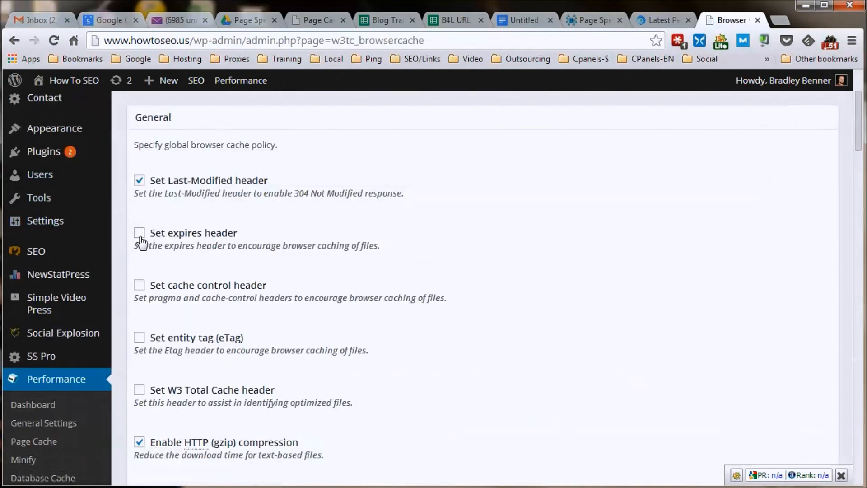
click(139, 343)
scroll(291, 375, down, 3)
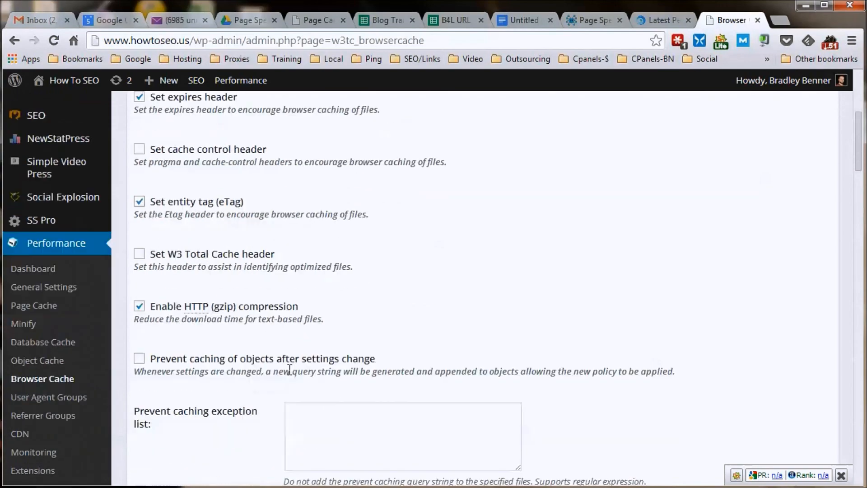
Check the browser cache policies for CSS & JS, HTML & XML and Media & Other Files, and save all settings.
scroll(270, 362, down, 8)
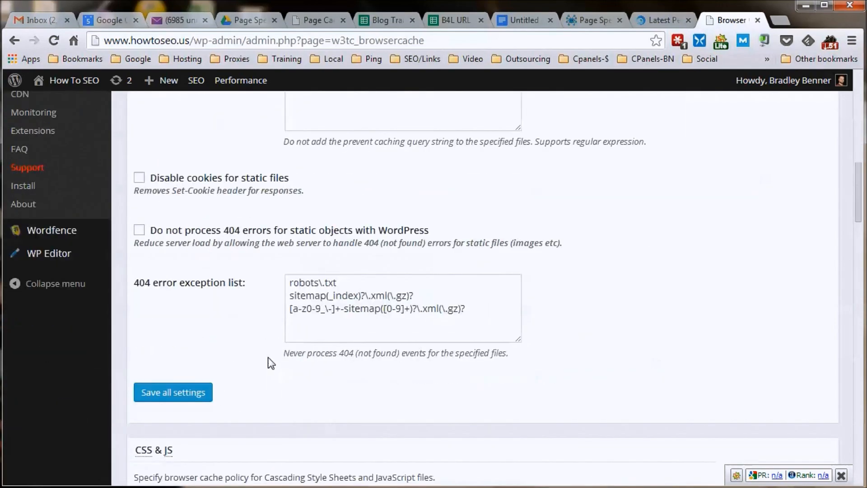
scroll(265, 300, down, 8)
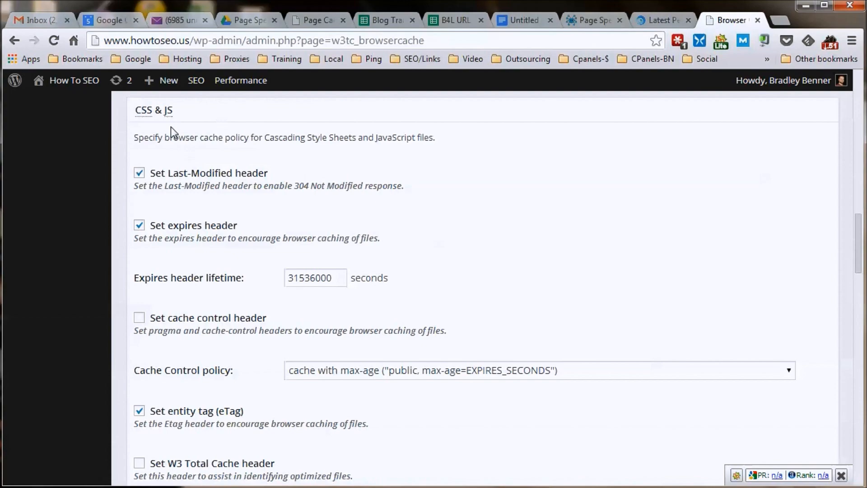
scroll(203, 253, up, 8)
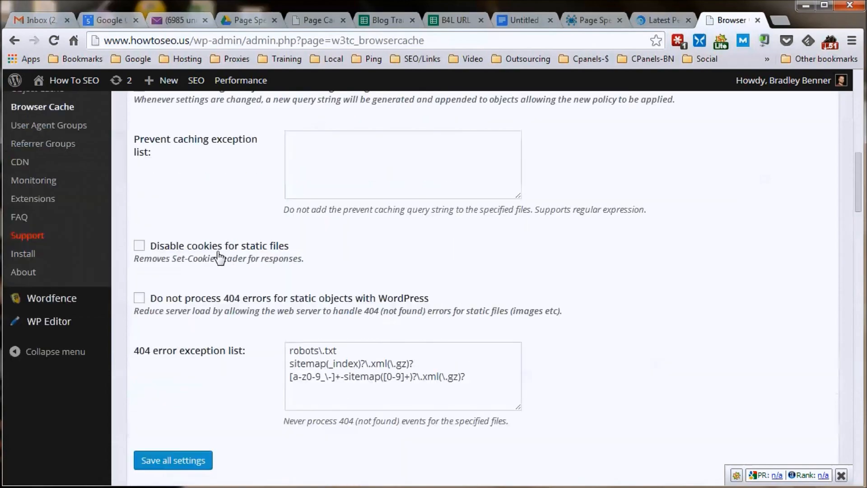
scroll(186, 209, down, 9)
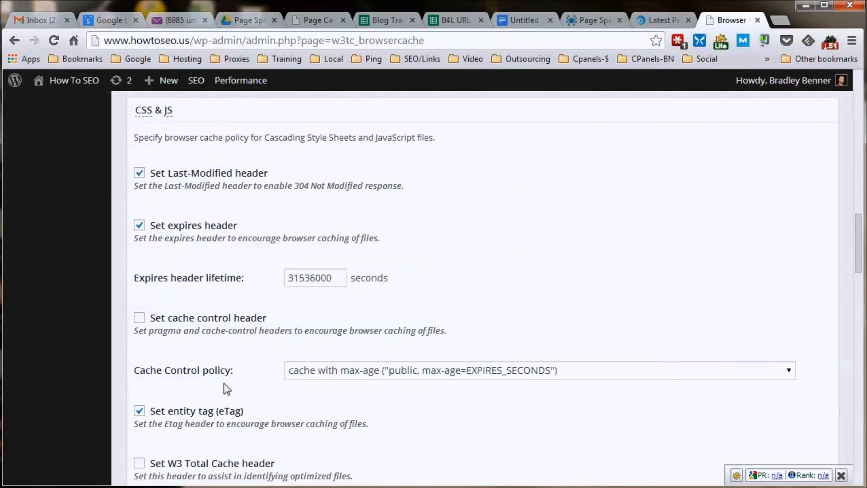
scroll(227, 387, down, 3)
scroll(339, 379, down, 2)
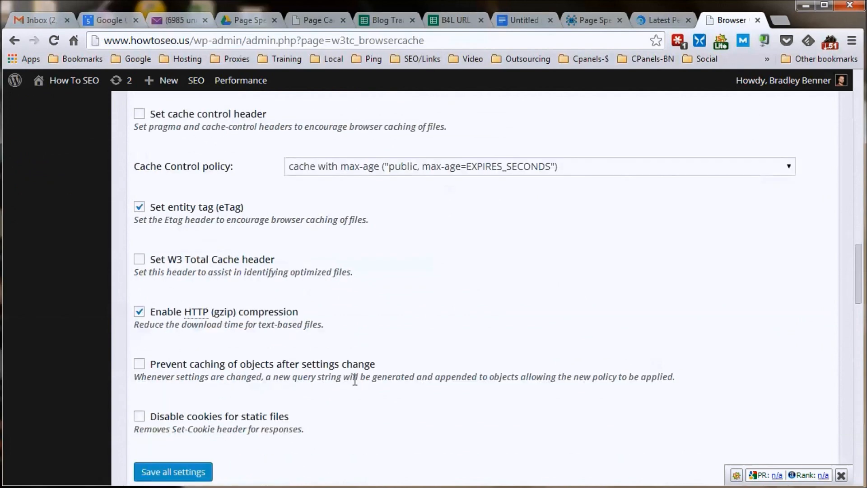
scroll(298, 346, down, 13)
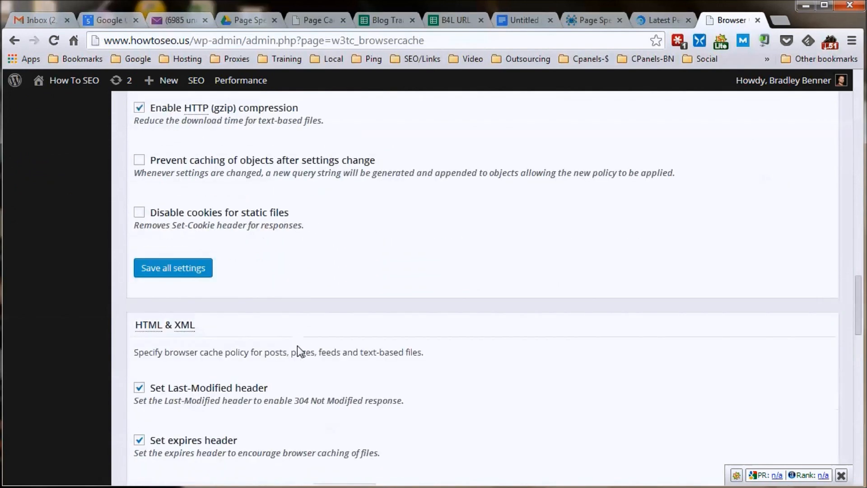
scroll(298, 345, down, 8)
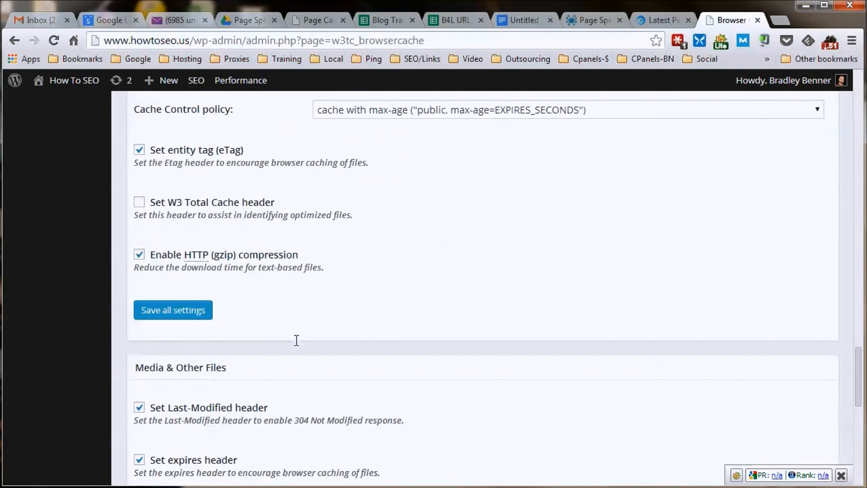
scroll(296, 342, down, 5)
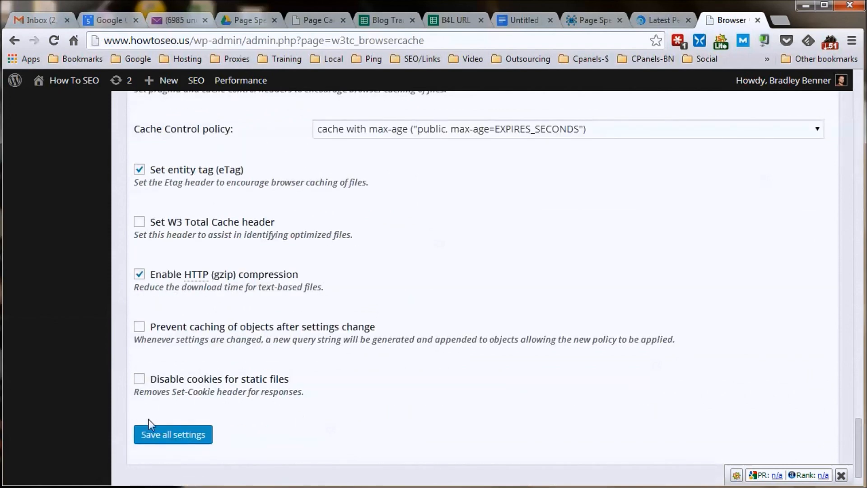
click(173, 434)
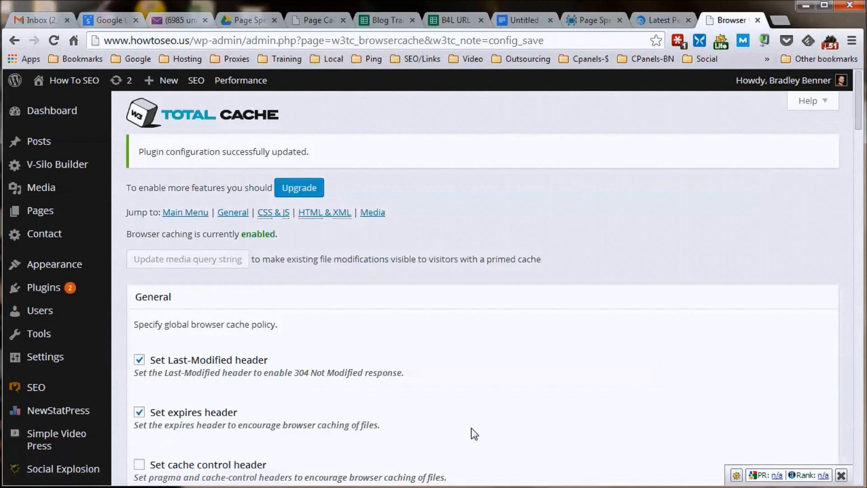
Open the W3 Total Cache Page Cache settings and enable "Cache feeds: site, categories, tags, comments" in the General section.
scroll(290, 419, down, 2)
scroll(290, 420, down, 3)
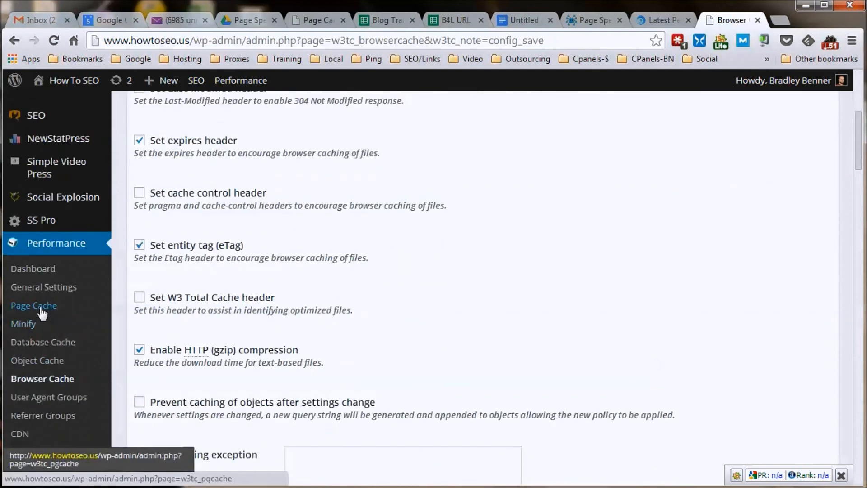
click(39, 306)
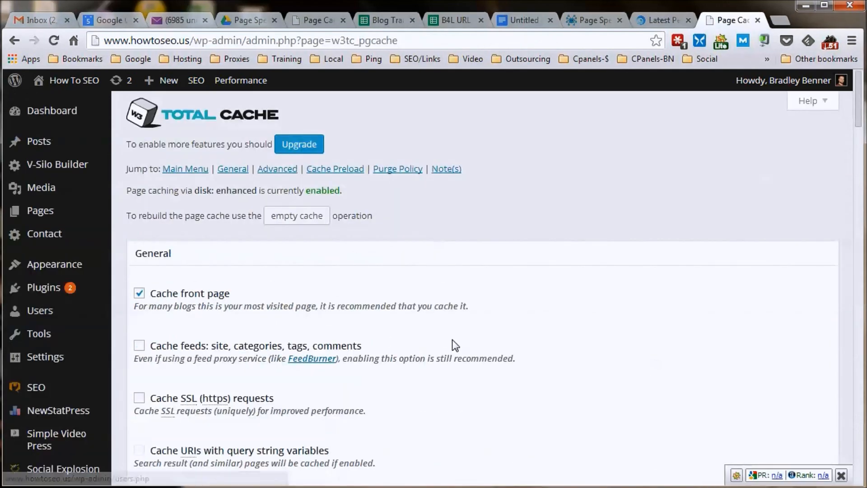
scroll(419, 341, down, 2)
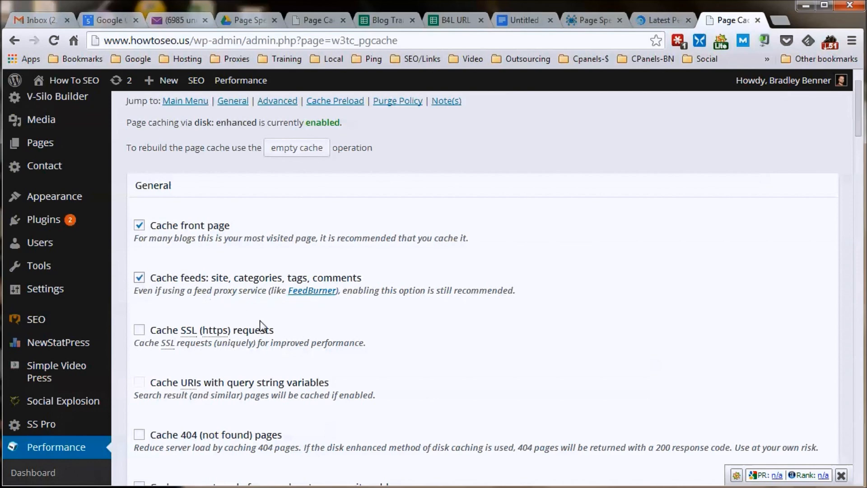
scroll(260, 320, down, 5)
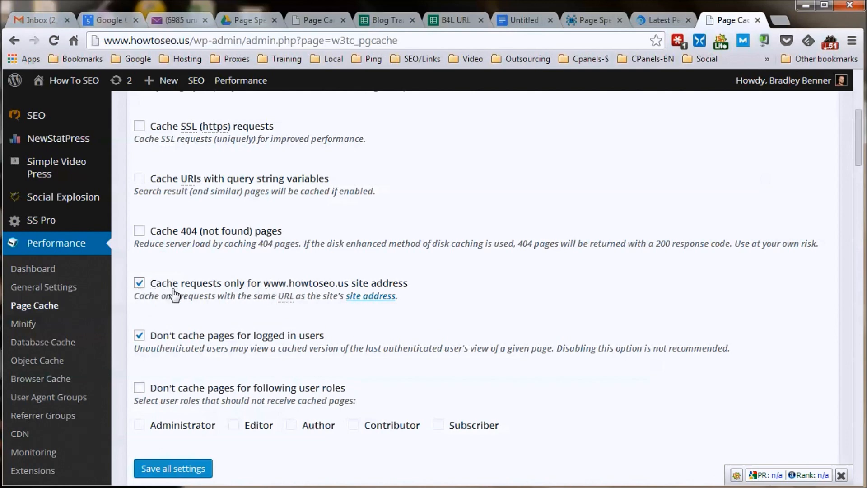
scroll(180, 293, down, 2)
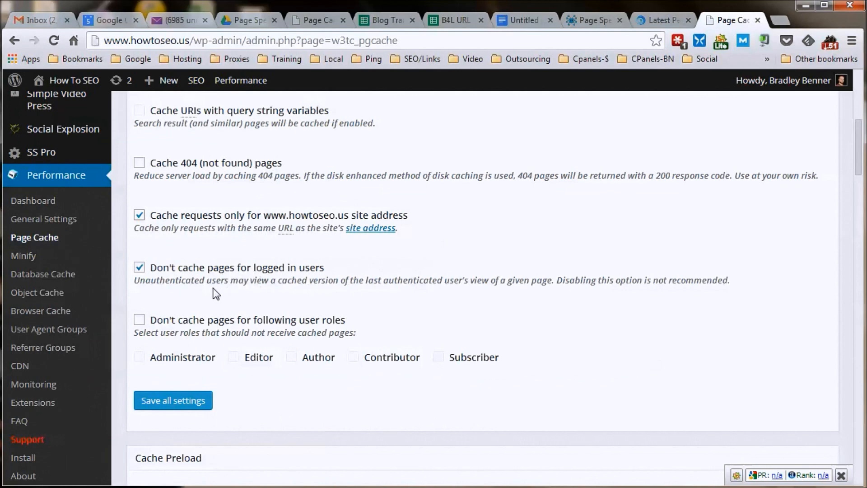
Check the user role and Cache Preload options of the Page Cache settings, and save all settings.
scroll(283, 368, down, 4)
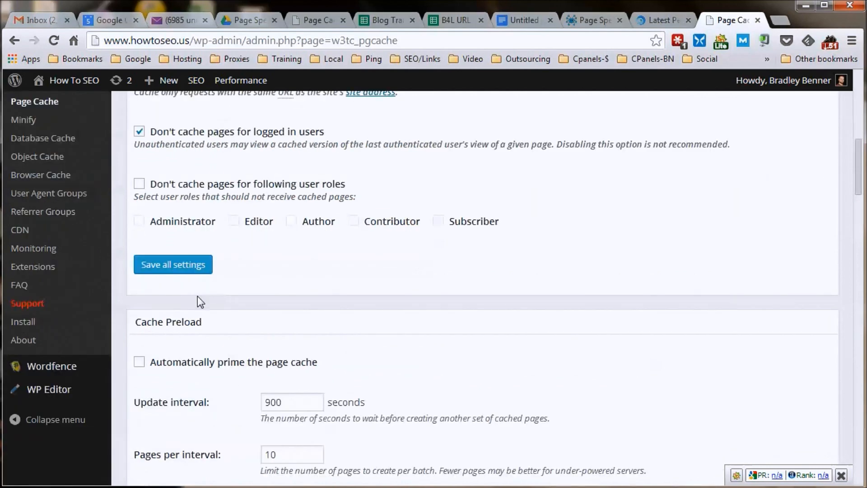
scroll(239, 279, down, 2)
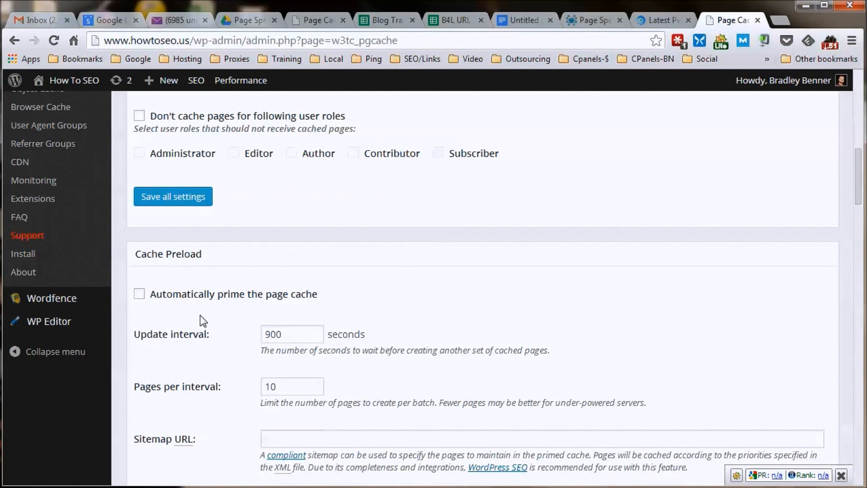
scroll(220, 282, down, 2)
scroll(221, 287, up, 2)
click(173, 196)
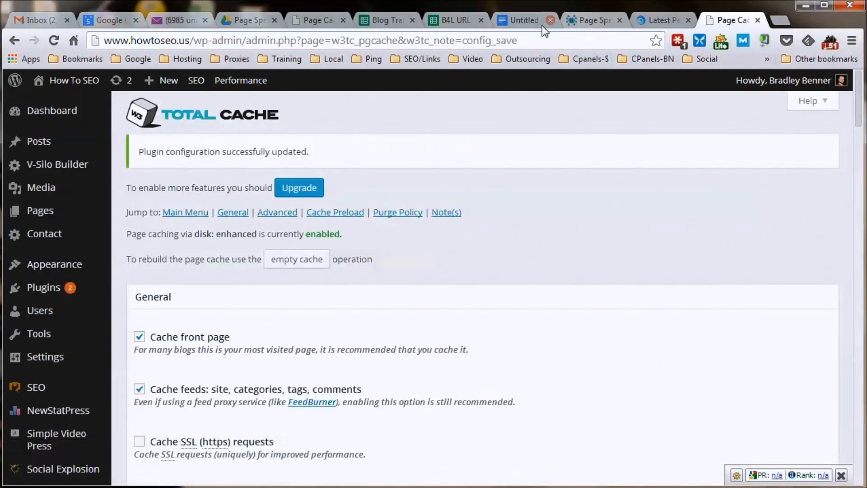
Review the page speed checklist in Google Docs, and return to WordPress to look over the saved Page Cache settings.
click(520, 21)
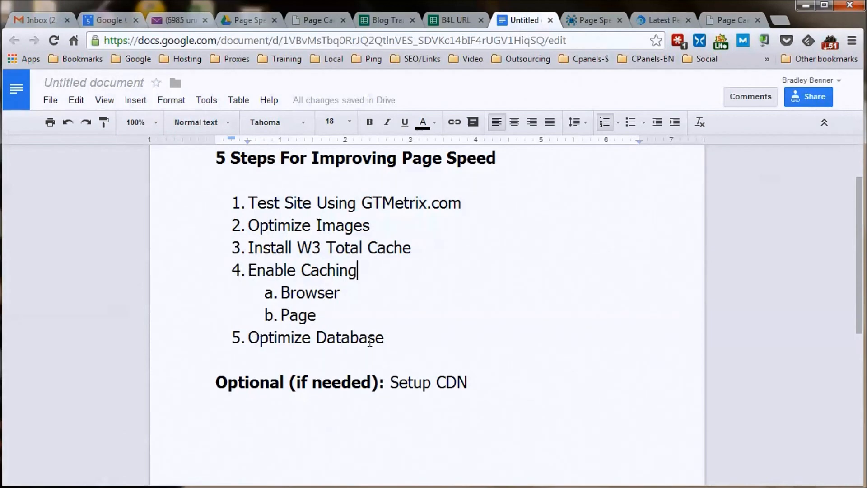
click(723, 17)
scroll(385, 210, down, 5)
scroll(385, 208, down, 6)
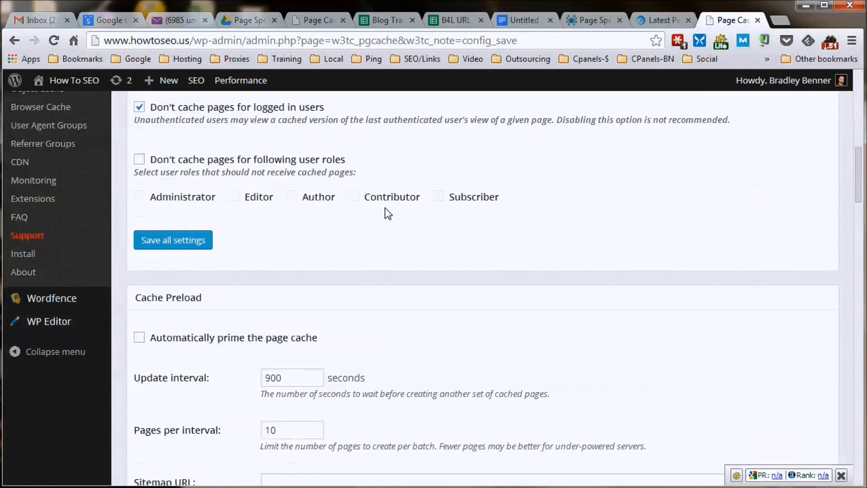
scroll(385, 208, up, 9)
scroll(385, 208, up, 2)
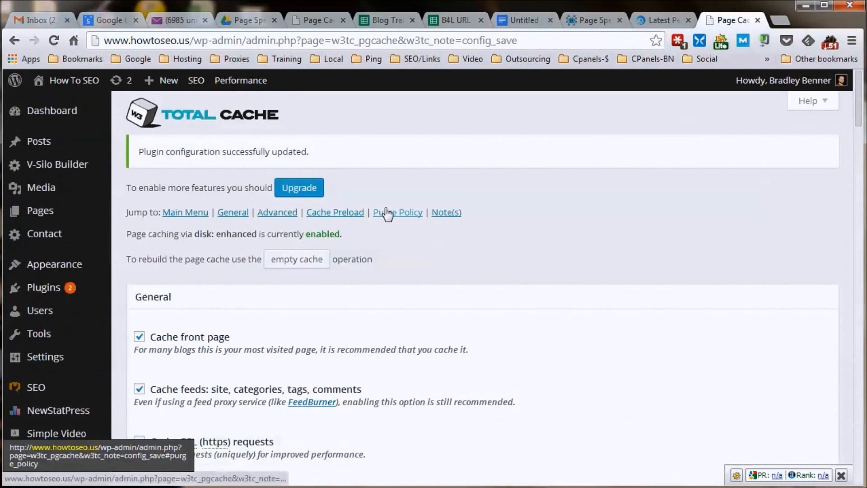
In the Google Docs checklist, add the sub-item "Install GD Press Tools Plugin" under Optimize Database.
click(515, 20)
key(Return)
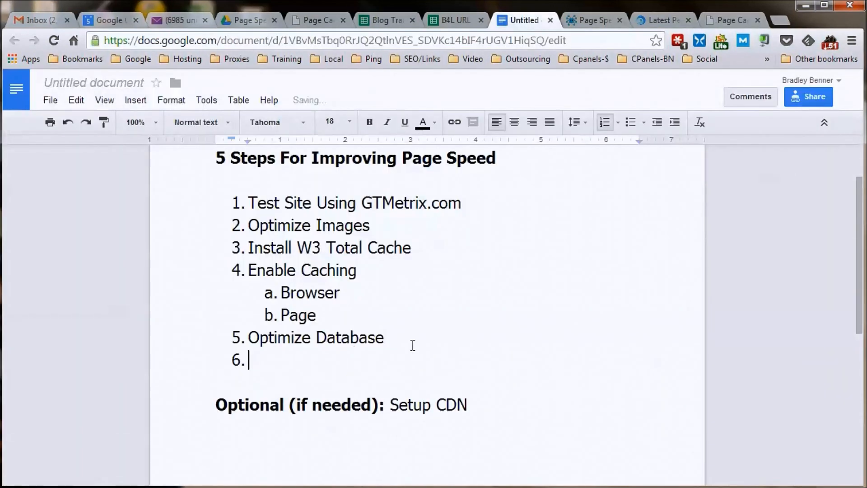
click(674, 122)
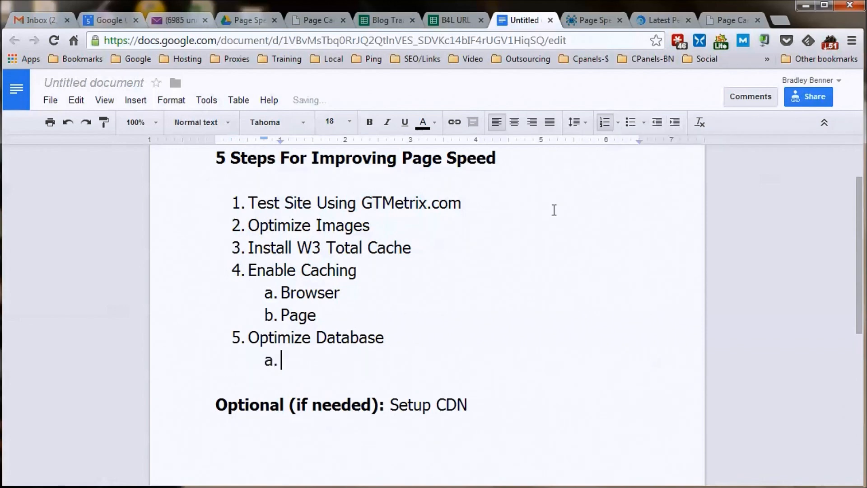
text(Install )
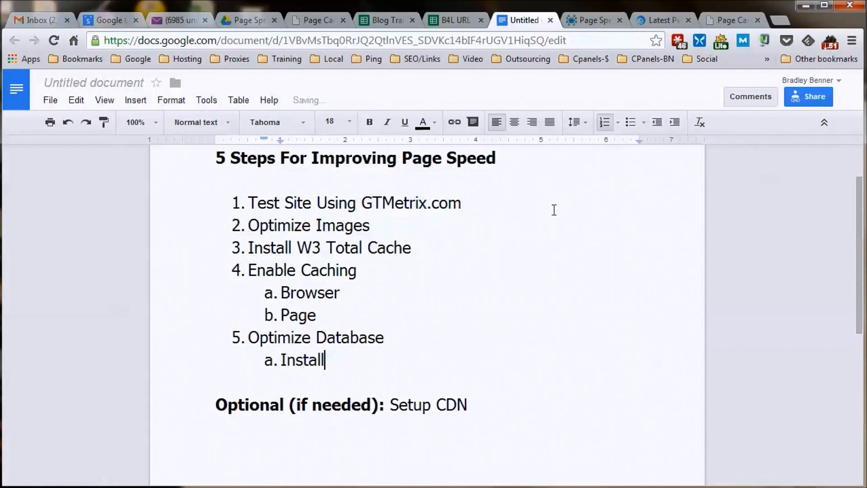
text(GD Press Tools plugin)
key(Left)
key(Left)
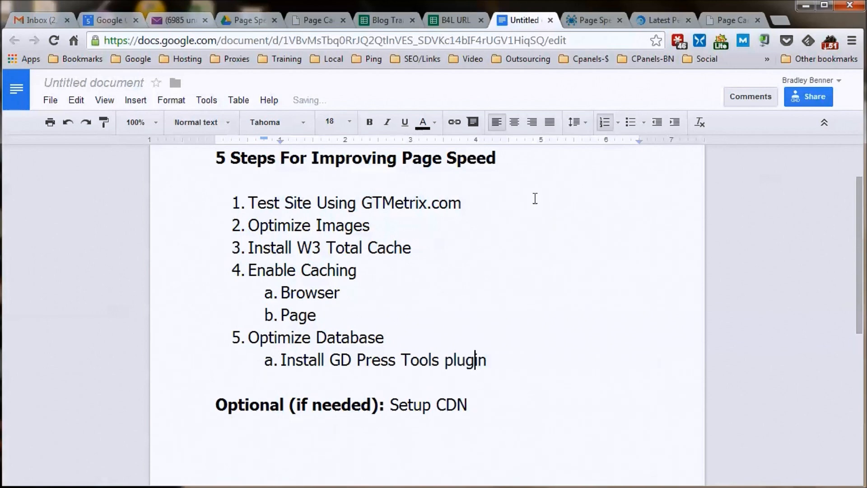
key(BackSpace)
text(P)
Switch back to the WordPress admin, search the plugin directory for "gd press tools" and install GD Press Tools.
click(730, 21)
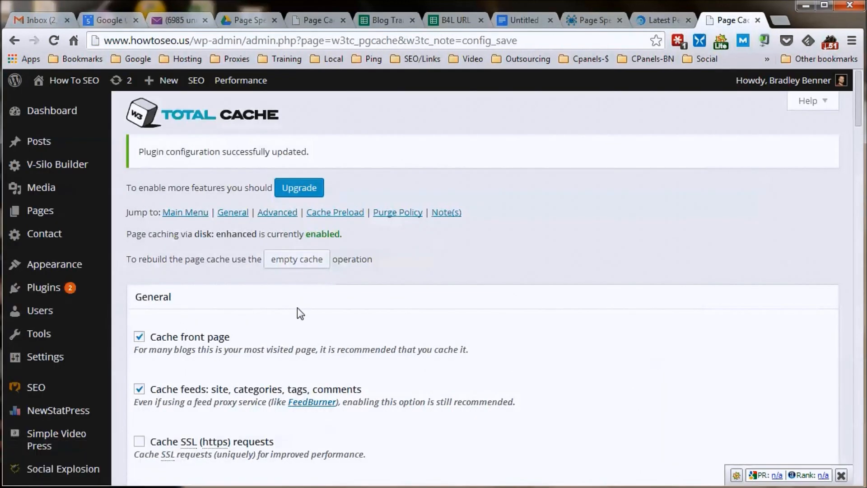
mouse_move(31, 220)
mouse_move(54, 288)
click(151, 308)
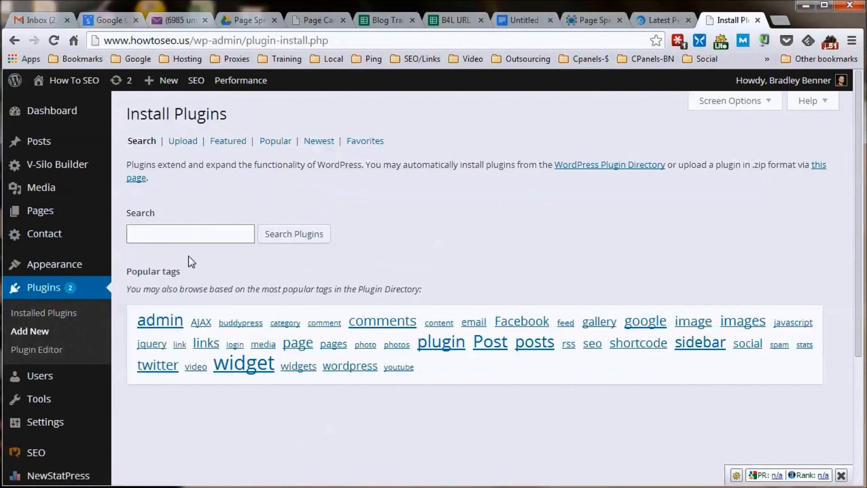
text(gd press tools)
key(Return)
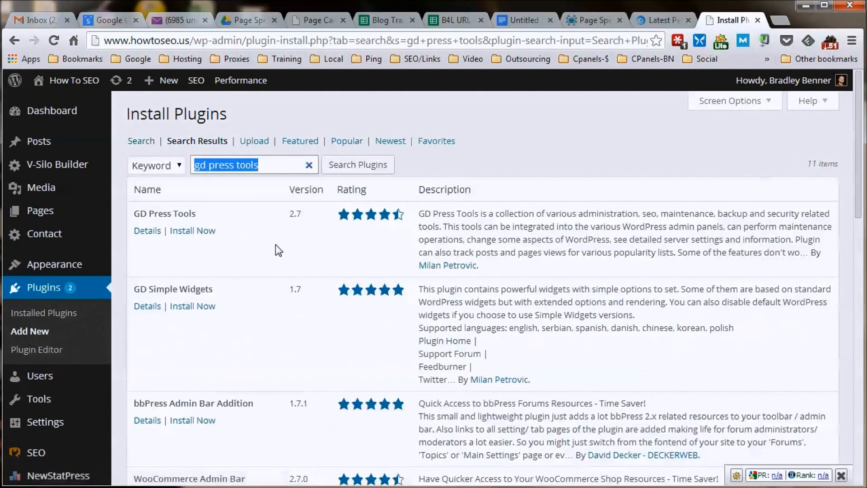
click(189, 231)
click(450, 124)
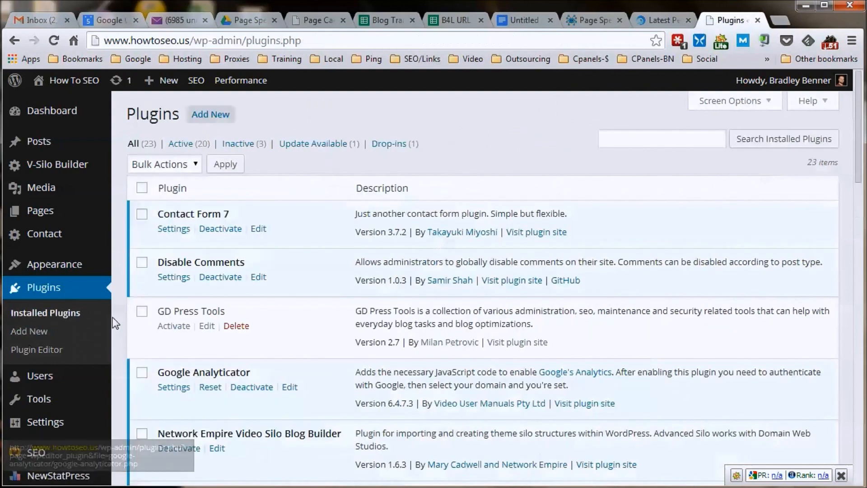
Activate the GD Press Tools plugin and empty the page cache.
click(171, 326)
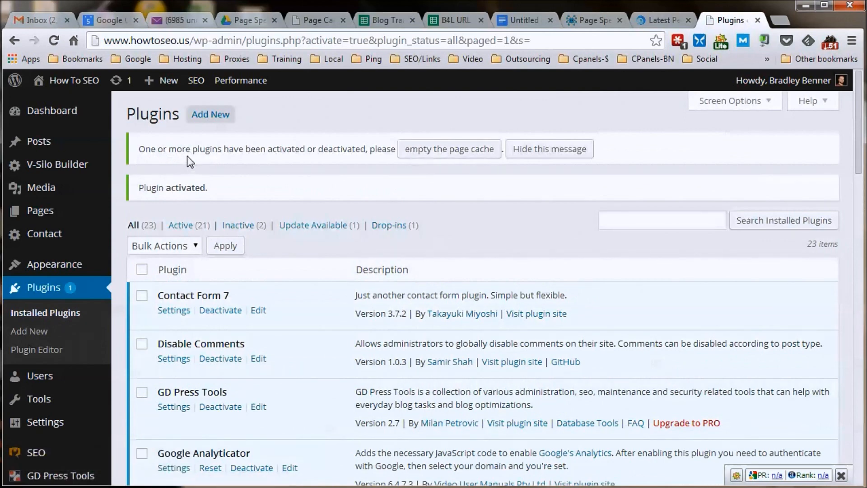
click(422, 150)
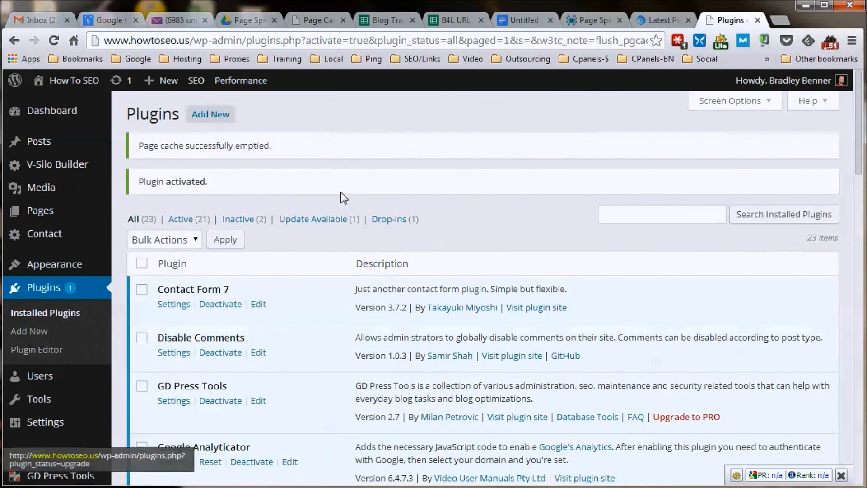
scroll(339, 187, down, 5)
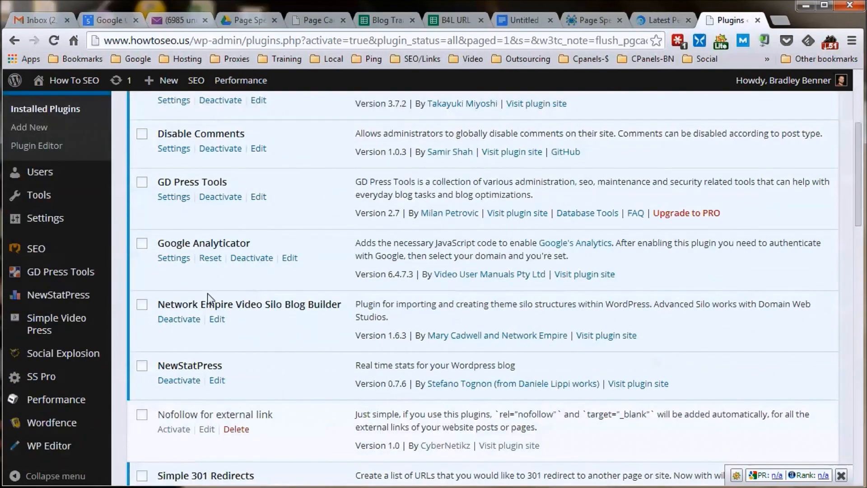
mouse_move(64, 273)
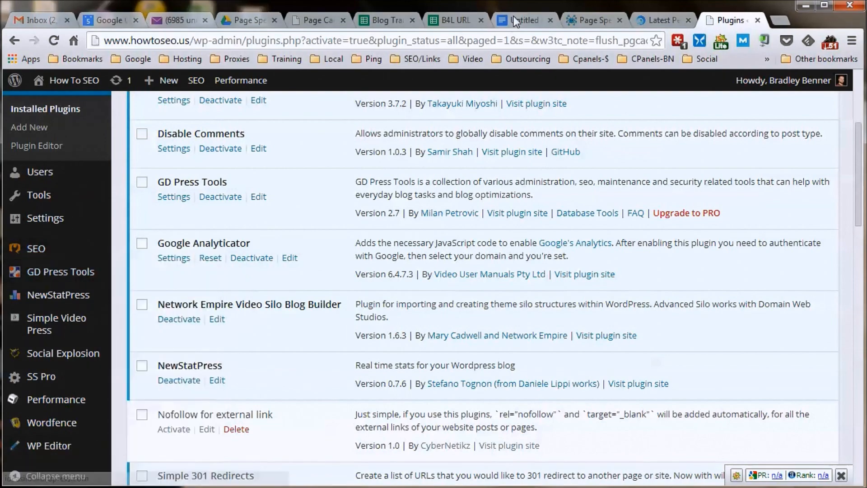
Switch to the Page Speed mind map in MindMup and review its Database Optimization branch.
click(590, 23)
drag(278, 318, 420, 163)
drag(223, 273, 348, 207)
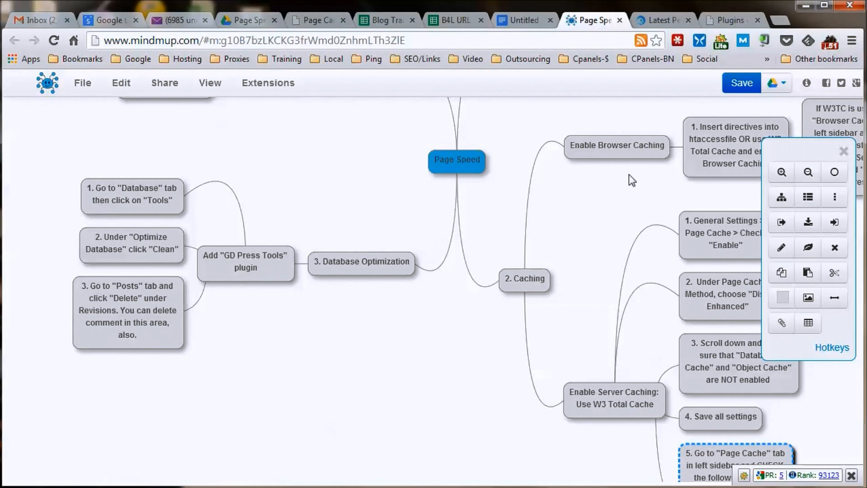
Return to WordPress, open the GD Press Tools Database page and examine the overhead of the listed tables.
click(726, 18)
scroll(148, 291, down, 2)
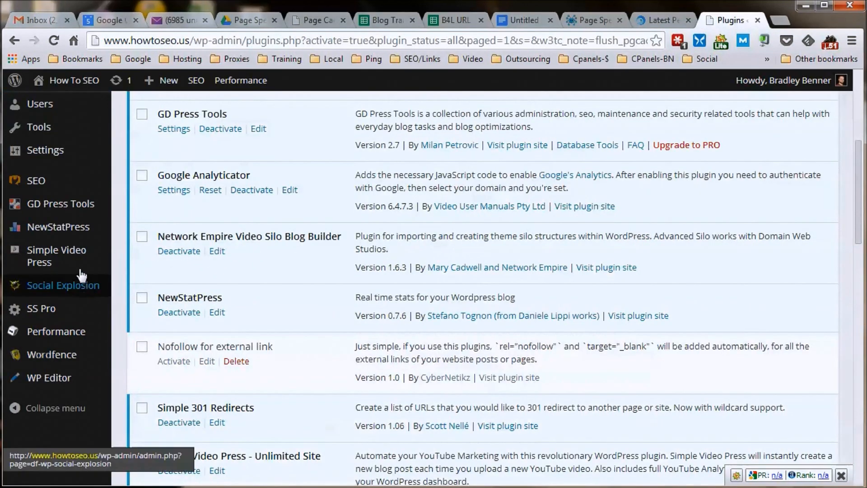
mouse_move(77, 206)
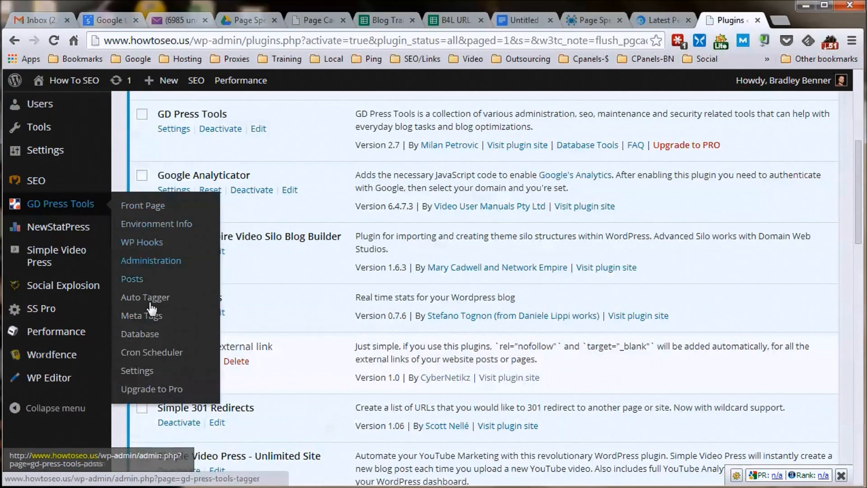
click(143, 333)
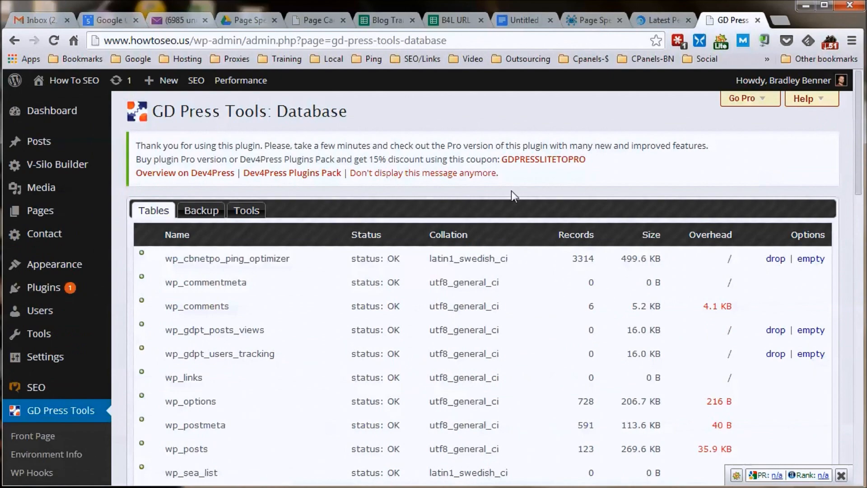
scroll(536, 304, down, 3)
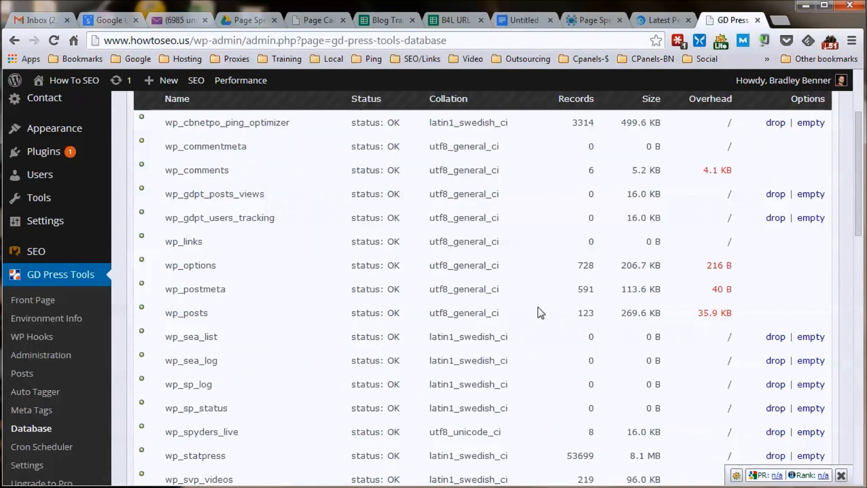
scroll(679, 409, down, 3)
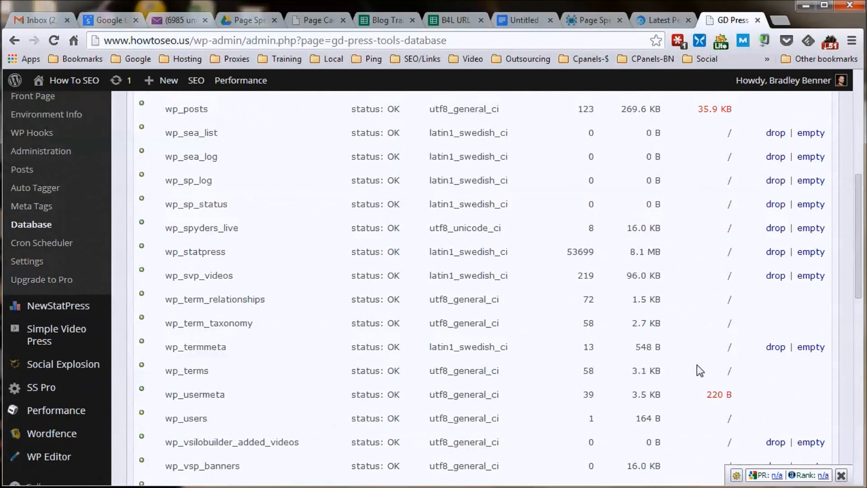
scroll(698, 367, up, 4)
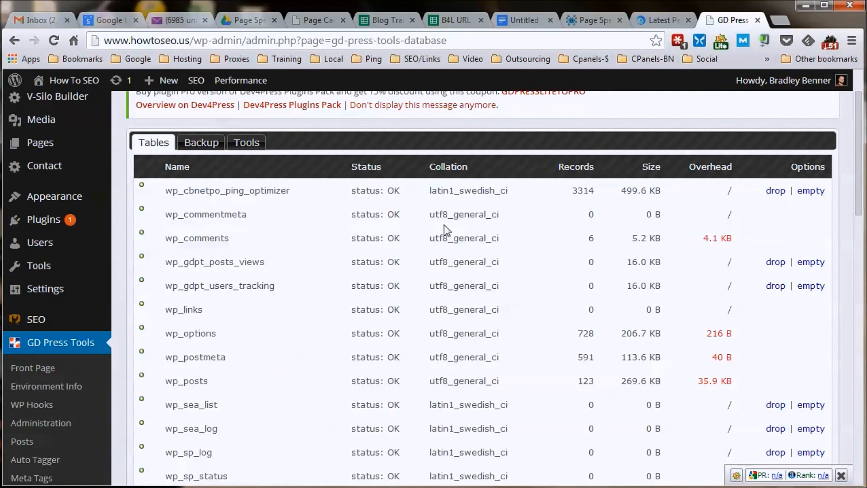
scroll(655, 298, down, 13)
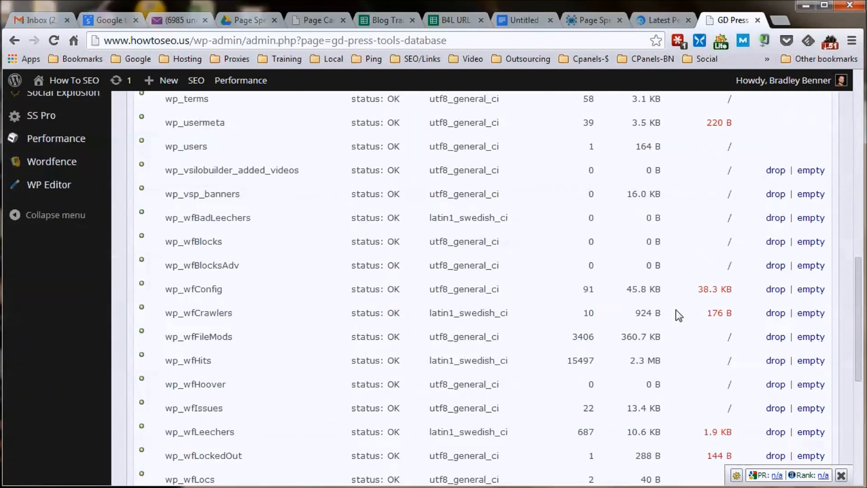
scroll(679, 315, up, 9)
scroll(679, 315, up, 5)
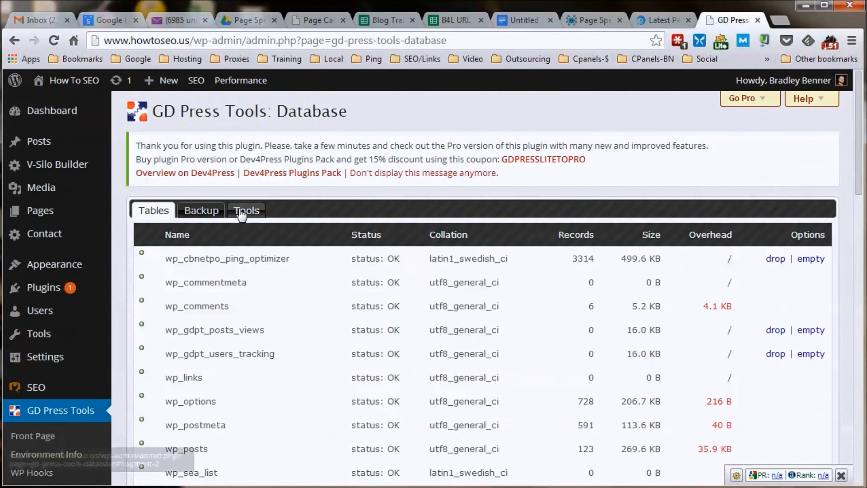
Clean the database with the Optimize Database tool and check the overhead of all tables.
click(256, 211)
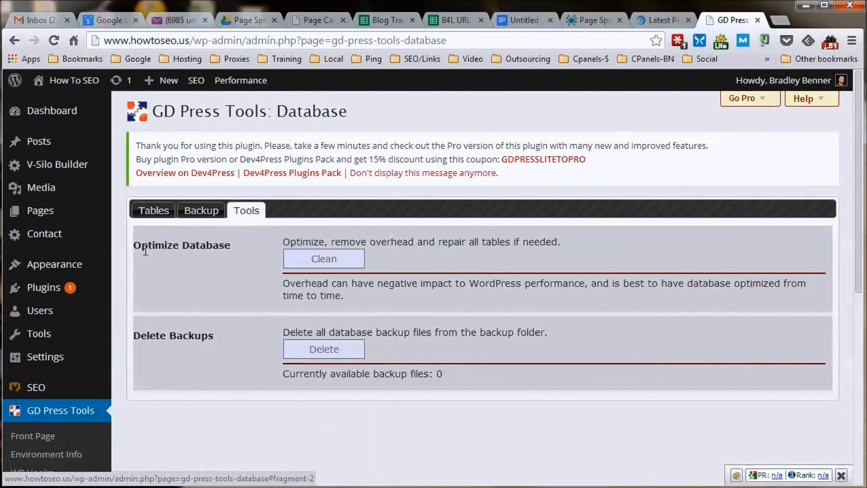
click(322, 259)
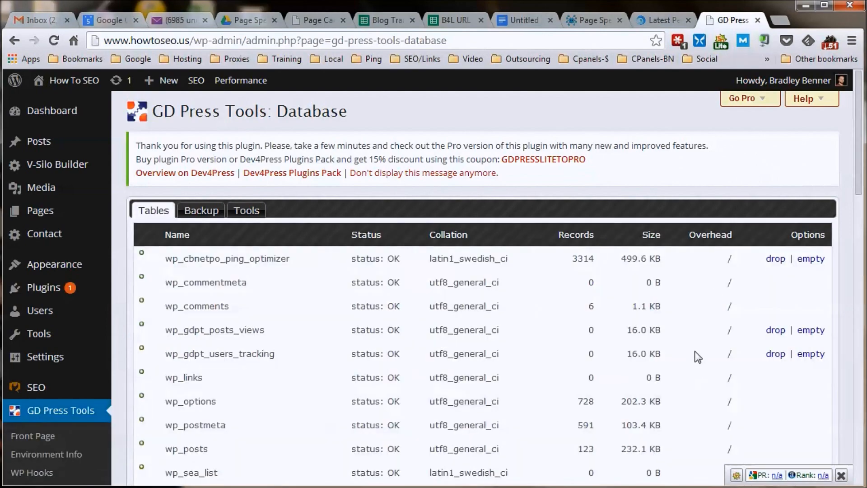
scroll(715, 260, down, 3)
scroll(715, 259, down, 20)
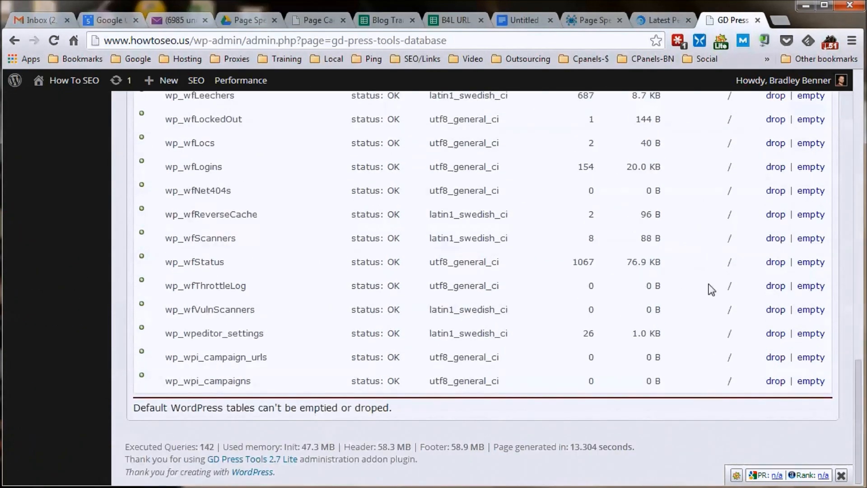
Examine the Overhead column across all the database tables once more.
scroll(715, 338, up, 10)
scroll(712, 338, up, 14)
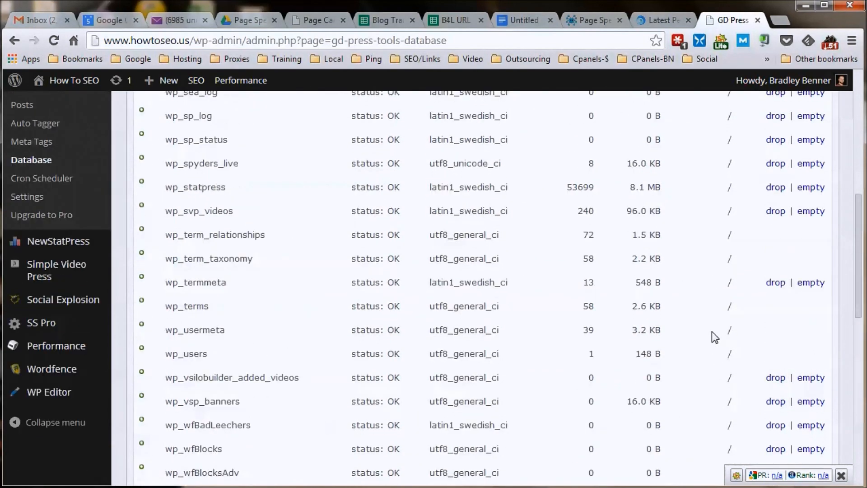
scroll(726, 170, up, 3)
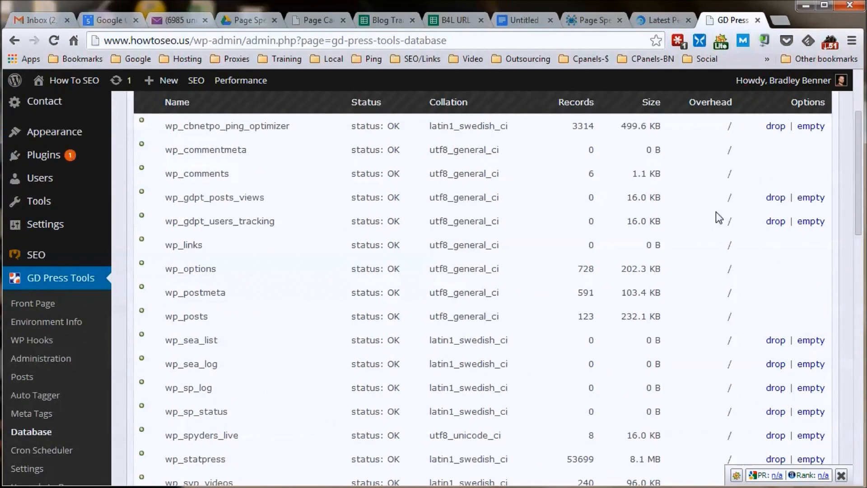
scroll(716, 217, down, 8)
scroll(721, 249, down, 2)
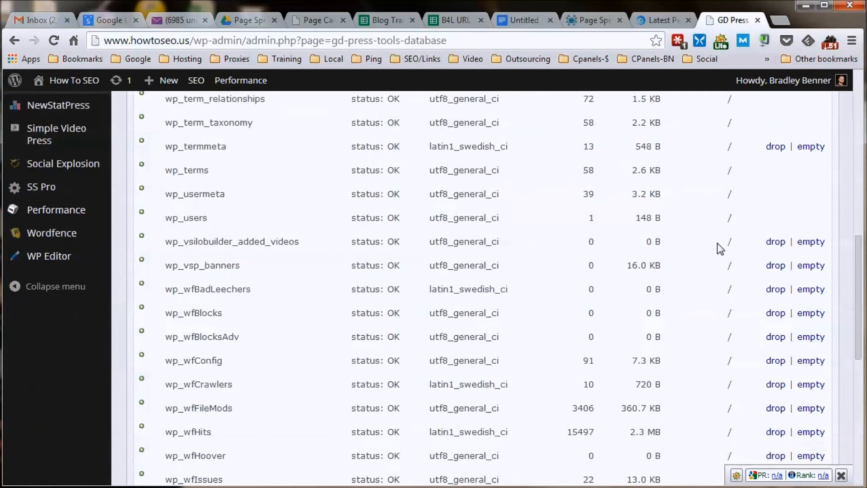
scroll(721, 249, up, 6)
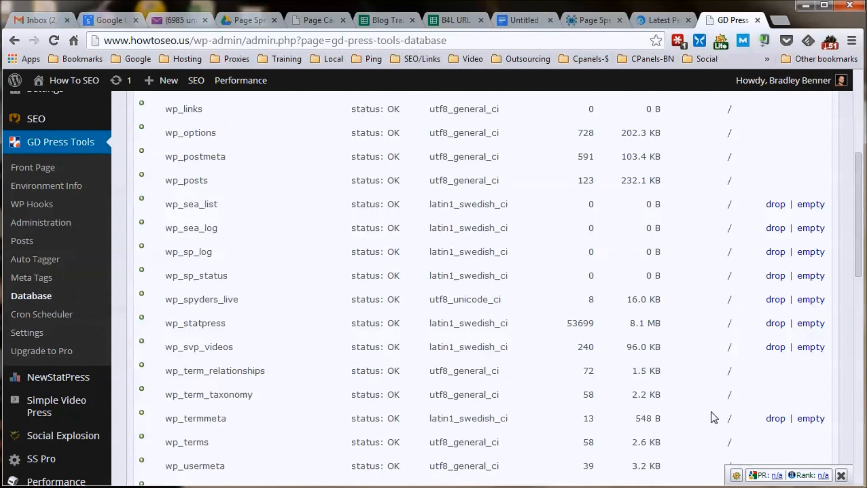
scroll(707, 388, up, 5)
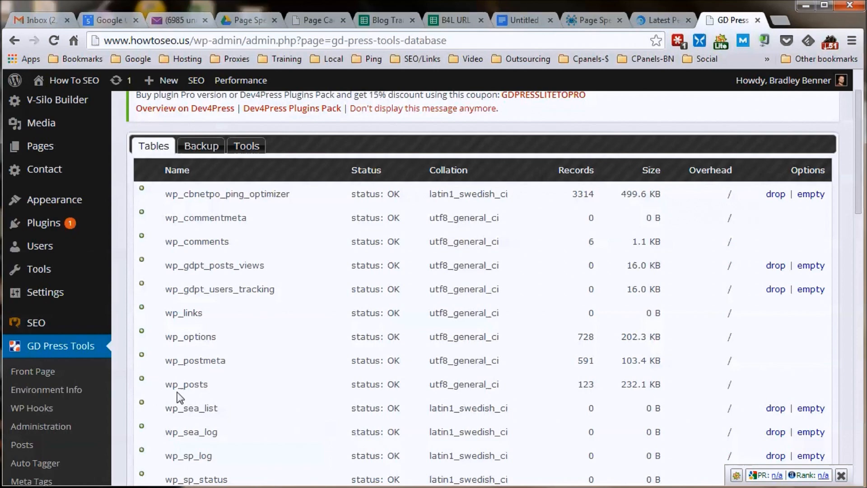
Check the Posts instructions in the MindMup mind map, then delete all post and page revisions on the GD Press Tools Posts page in WordPress.
click(589, 20)
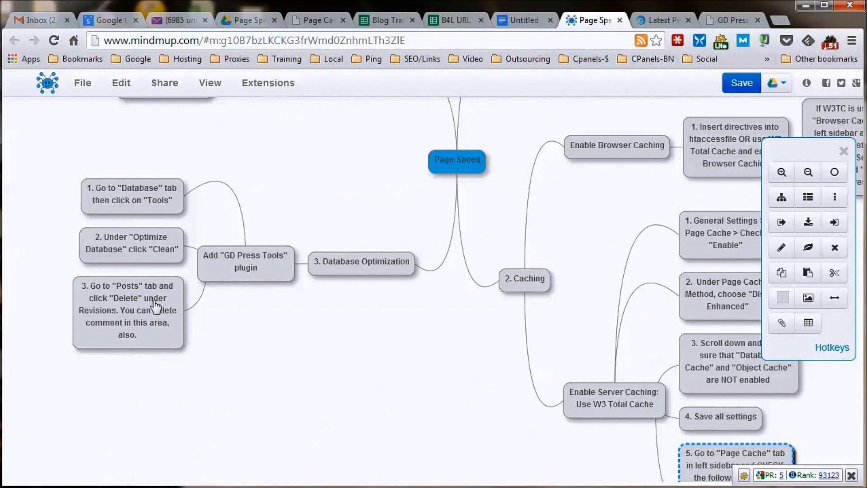
click(723, 20)
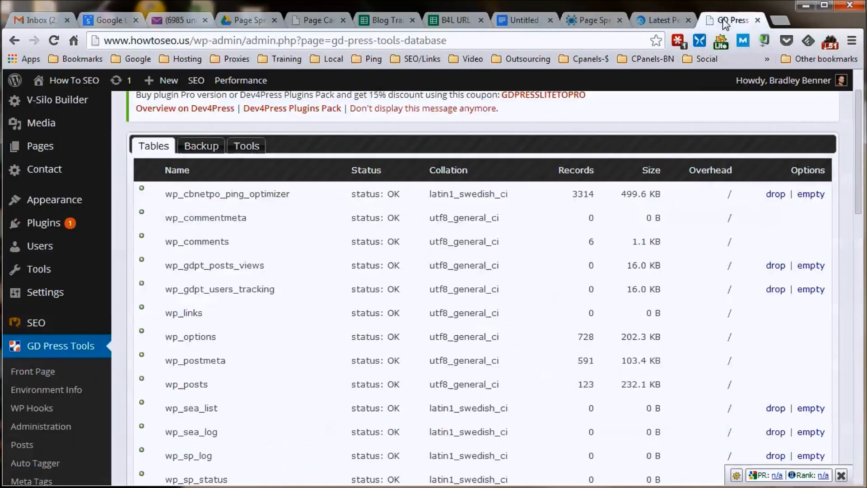
scroll(144, 402, down, 3)
click(22, 310)
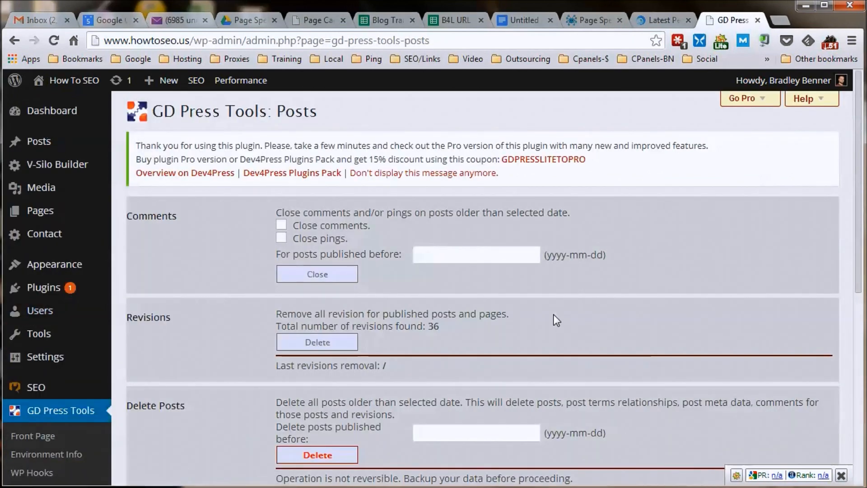
scroll(554, 315, down, 2)
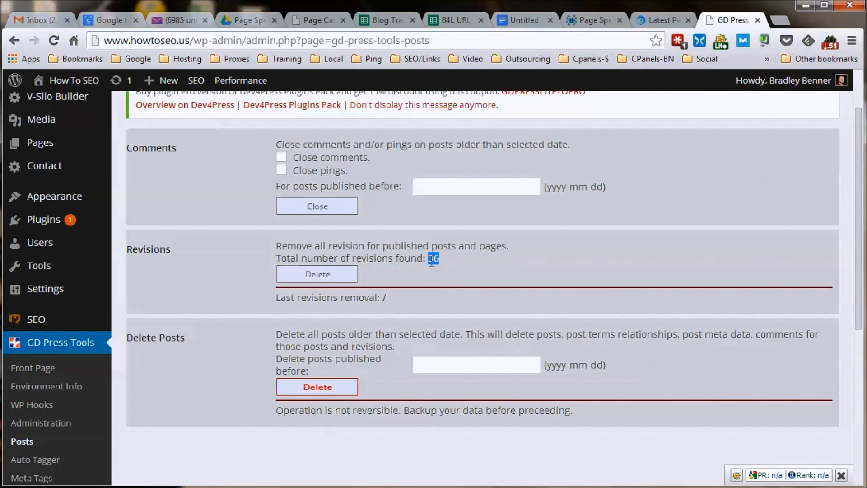
click(408, 258)
click(319, 276)
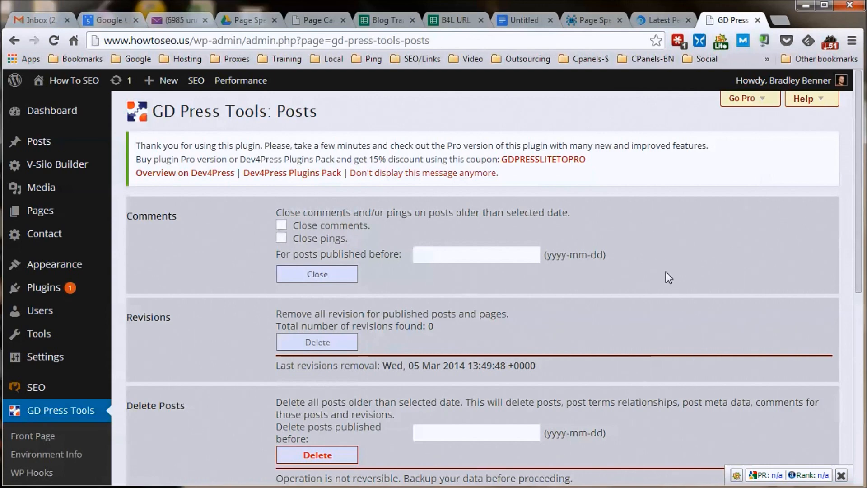
Check the page speed steps in the Google Docs document, then re-test the howtoseo.us page in GTmetrix.
click(506, 27)
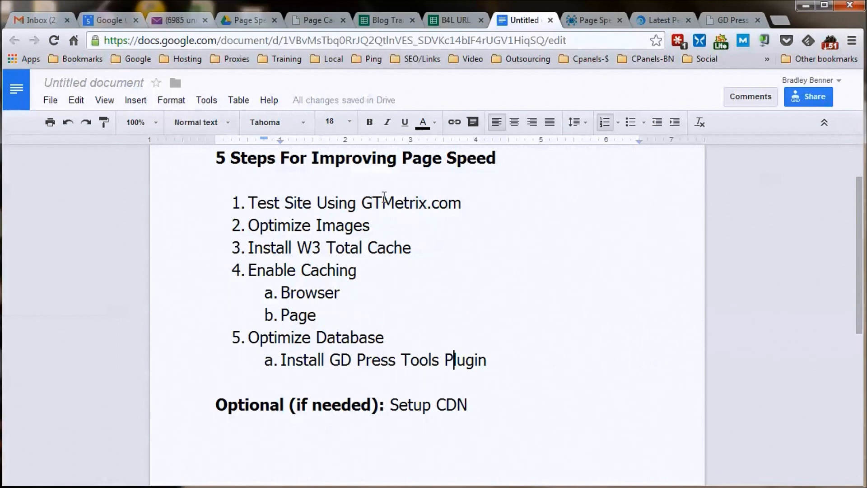
click(646, 17)
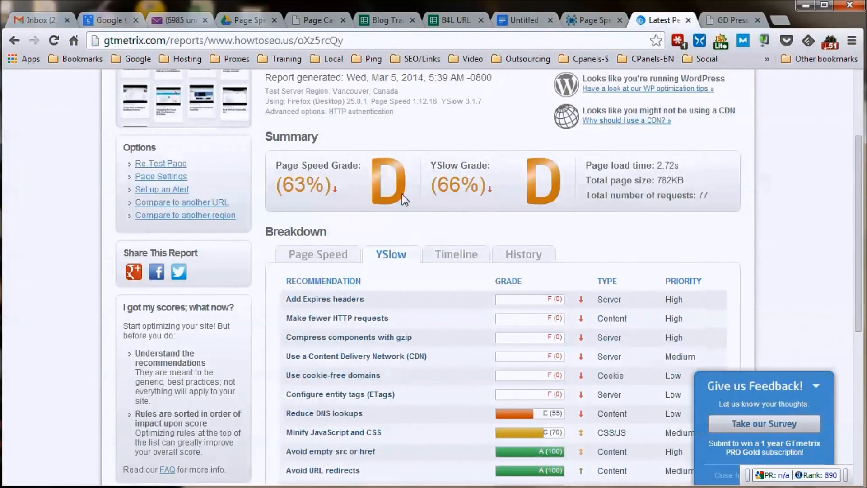
scroll(454, 190, up, 3)
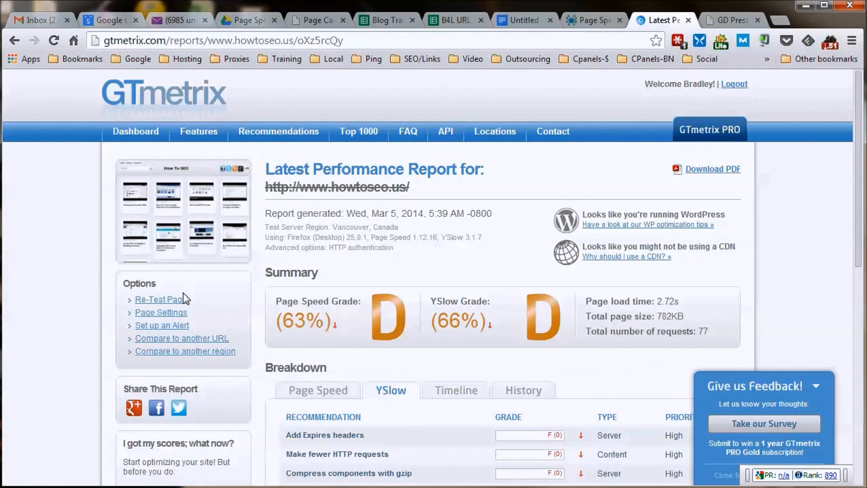
click(165, 299)
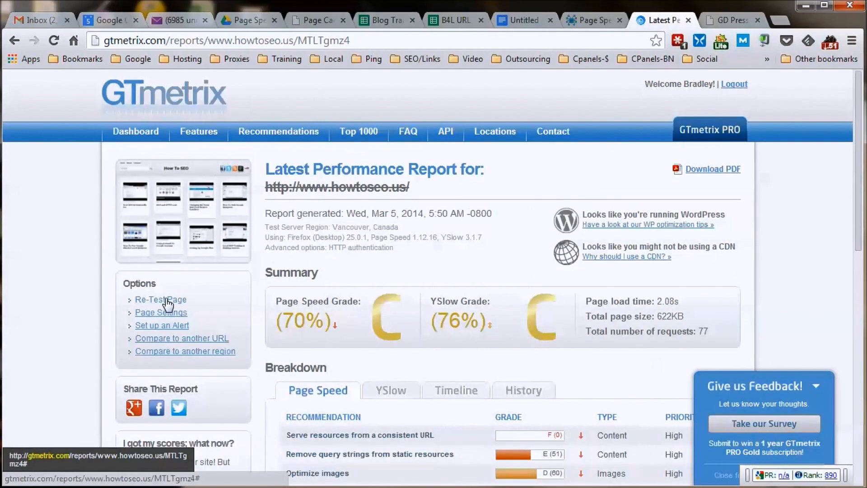
Compare the Page Speed and YSlow recommendations and grades in the new performance report.
scroll(301, 354, down, 3)
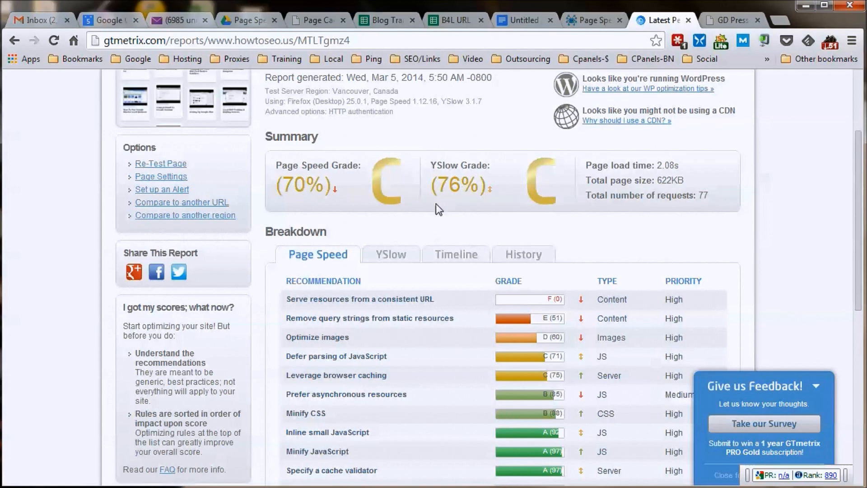
click(392, 257)
scroll(642, 253, down, 3)
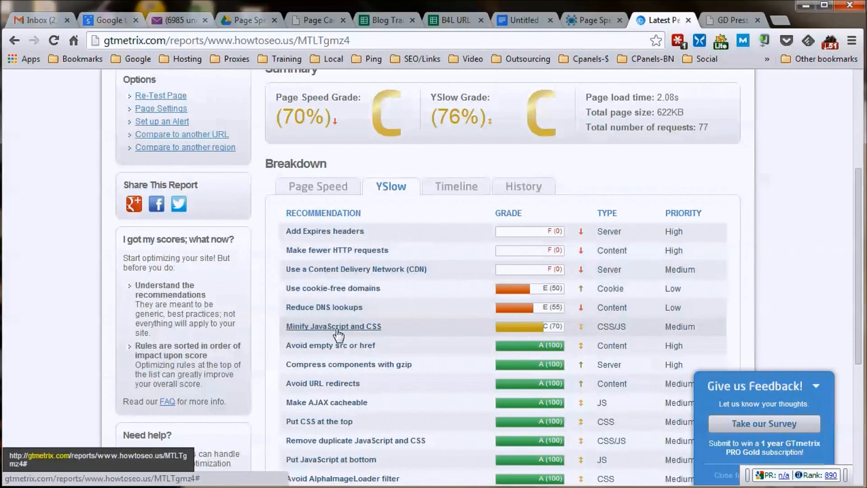
click(292, 187)
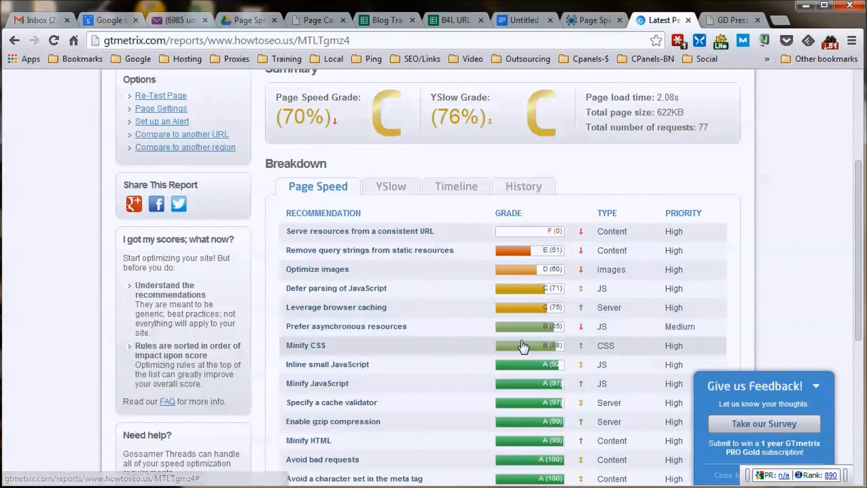
click(404, 187)
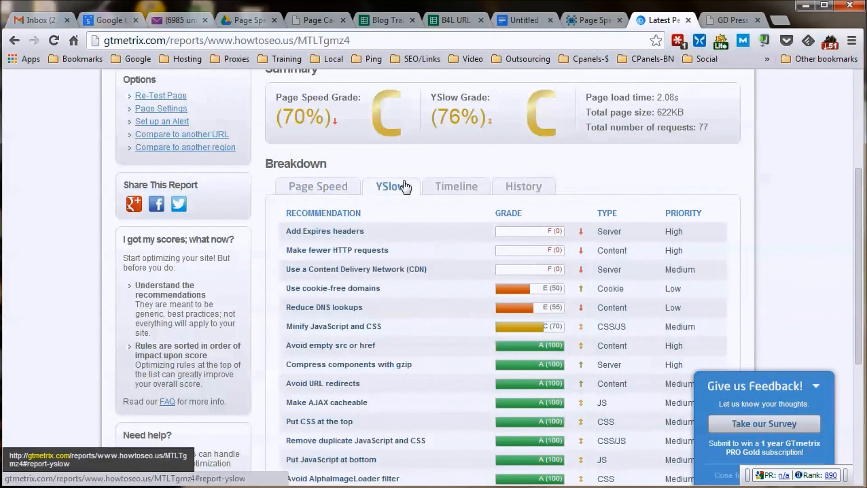
Switch to the MindMup mind map and review its Compression & Minification and Images branches.
click(588, 18)
drag(400, 156, 420, 382)
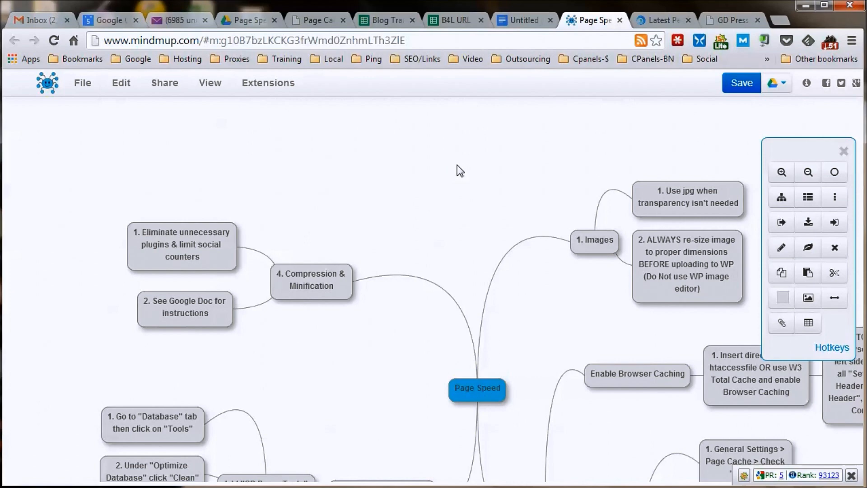
drag(497, 190, 445, 184)
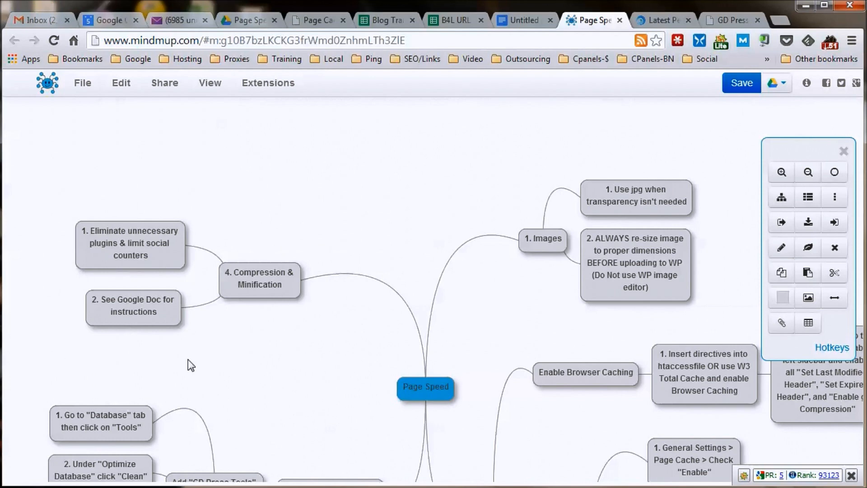
drag(449, 242, 429, 192)
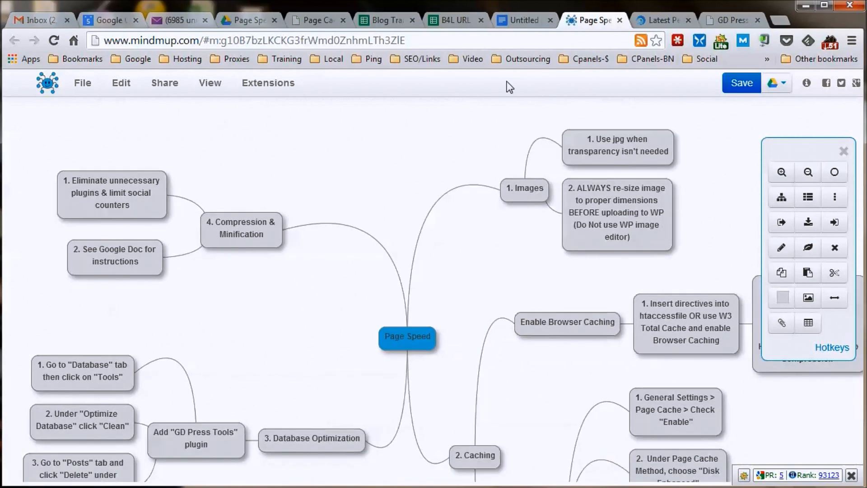
Check the optional CDN item in the Google Docs steps list, then review the summary grades and YSlow results in GTmetrix.
click(508, 22)
scroll(454, 285, down, 3)
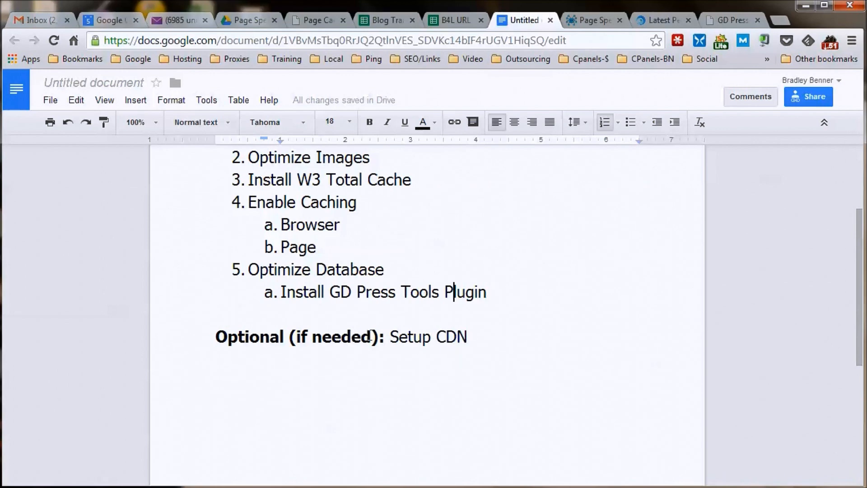
click(644, 23)
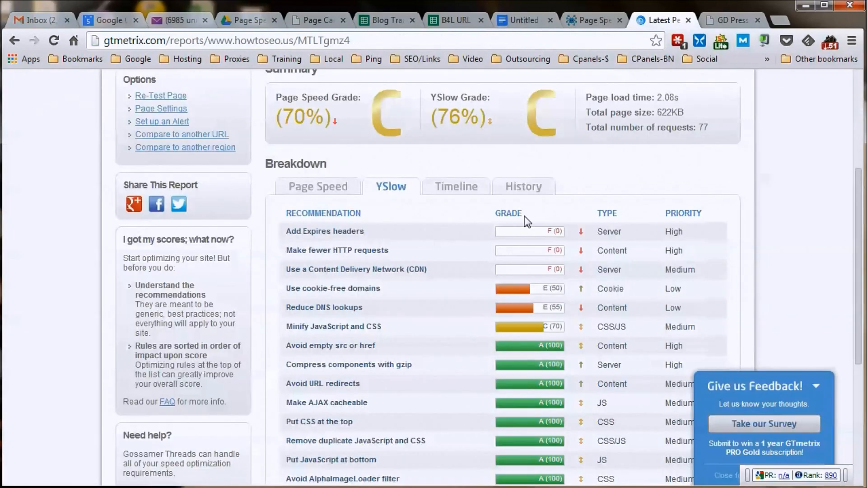
scroll(416, 164, up, 3)
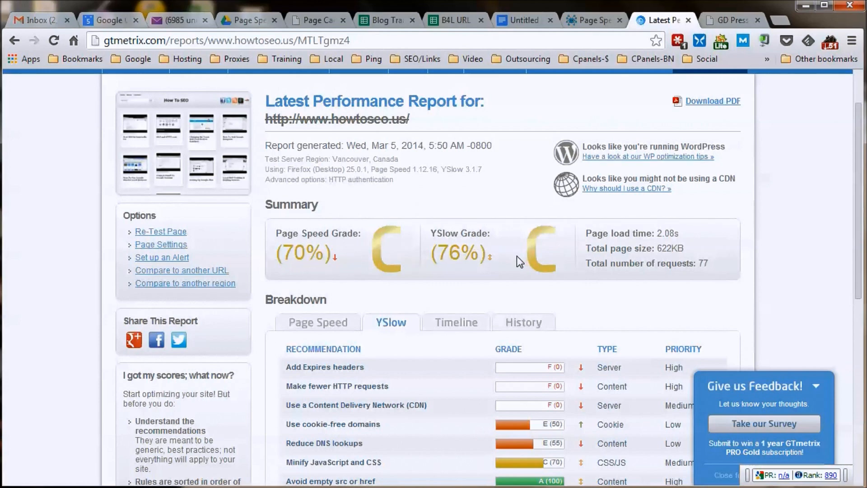
scroll(507, 299, down, 2)
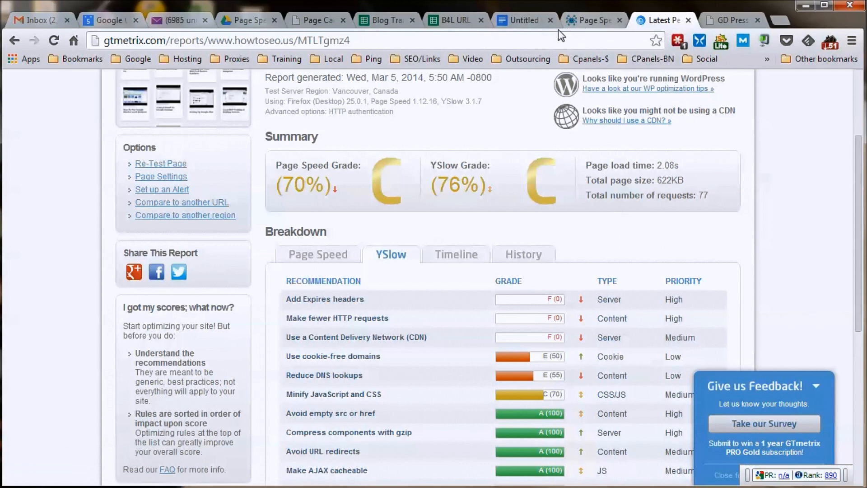
Return to the Google Docs document and highlight the optional "Setup CDN" line while reviewing the five steps.
click(523, 24)
drag(215, 336, 466, 342)
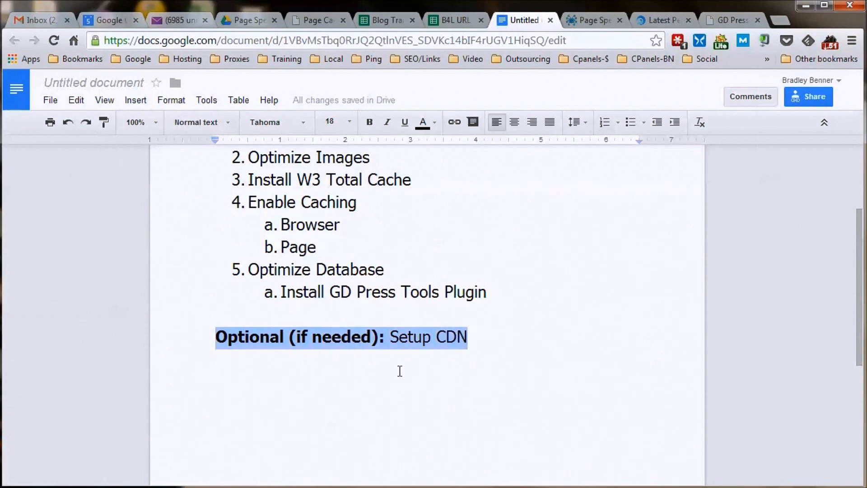
scroll(520, 333, up, 2)
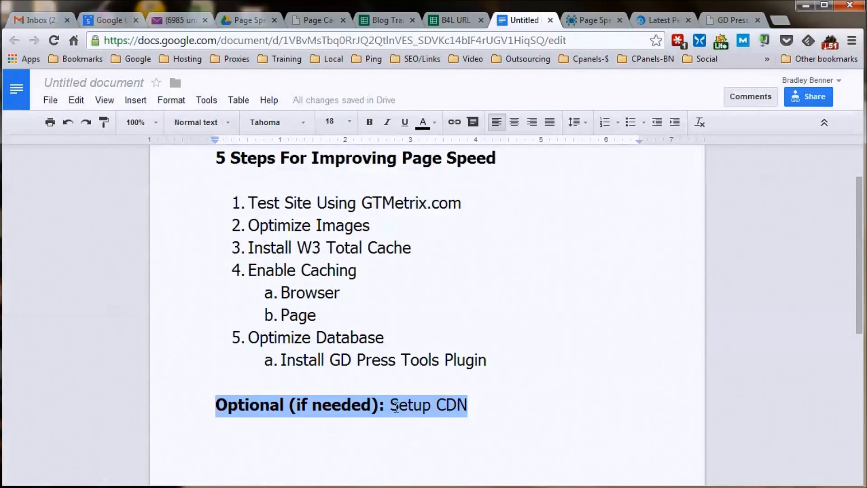
click(505, 402)
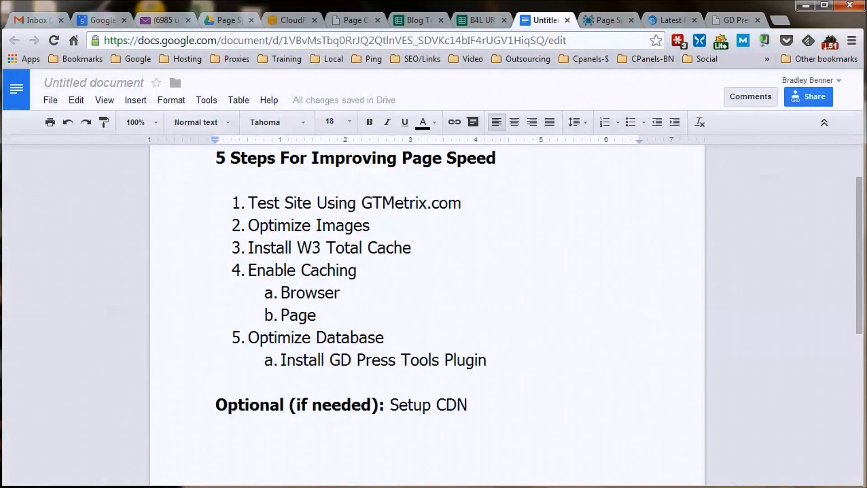
Switch to WordPress, open the W3 Total Cache CDN settings and examine the General, Configuration and Advanced options.
click(739, 20)
scroll(29, 350, down, 8)
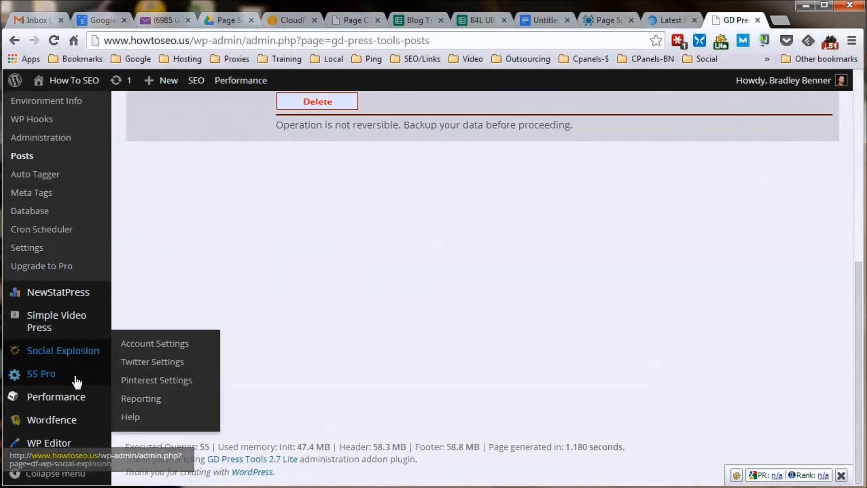
mouse_move(74, 400)
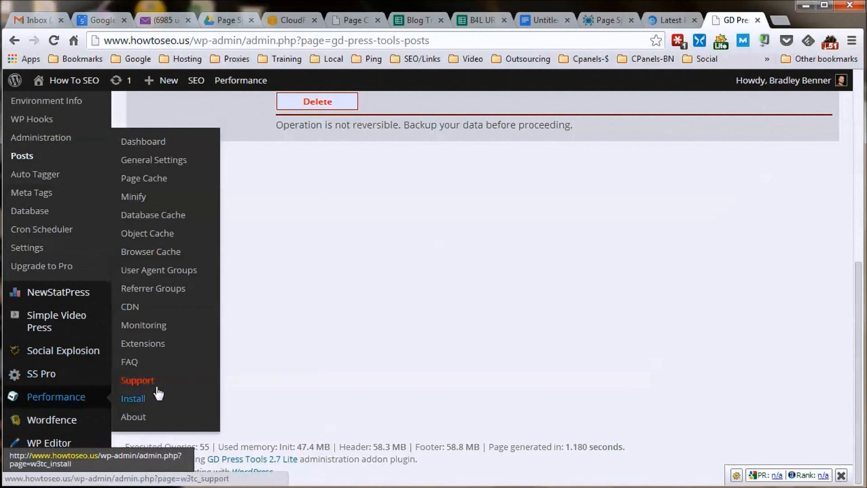
click(133, 304)
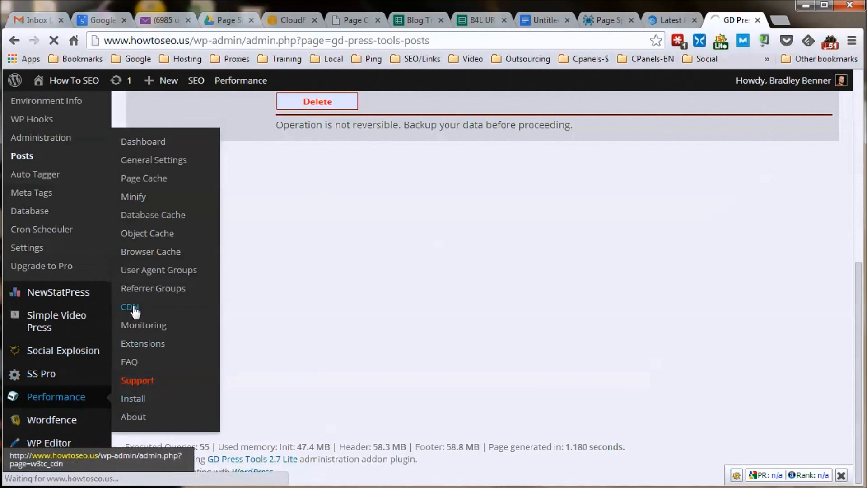
scroll(446, 344, down, 3)
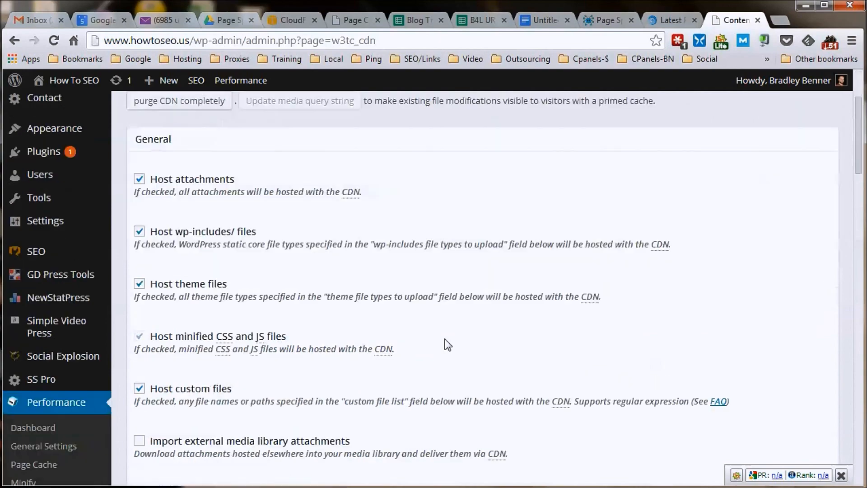
scroll(446, 345, down, 10)
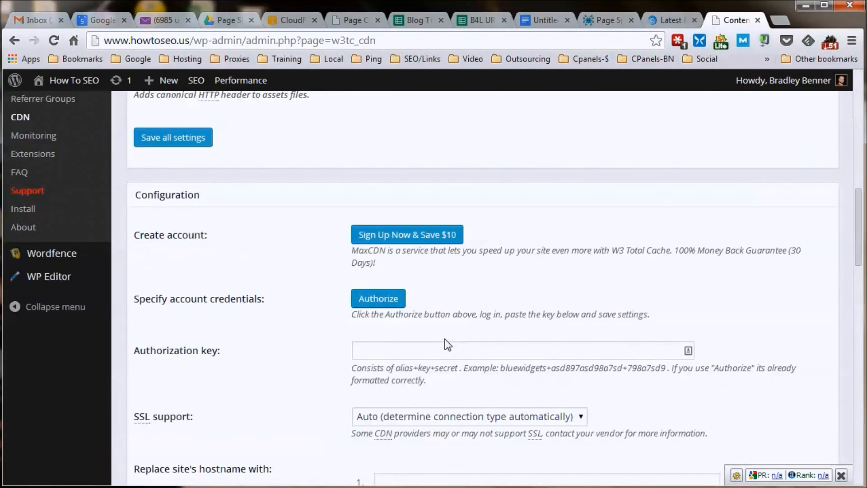
scroll(446, 344, down, 7)
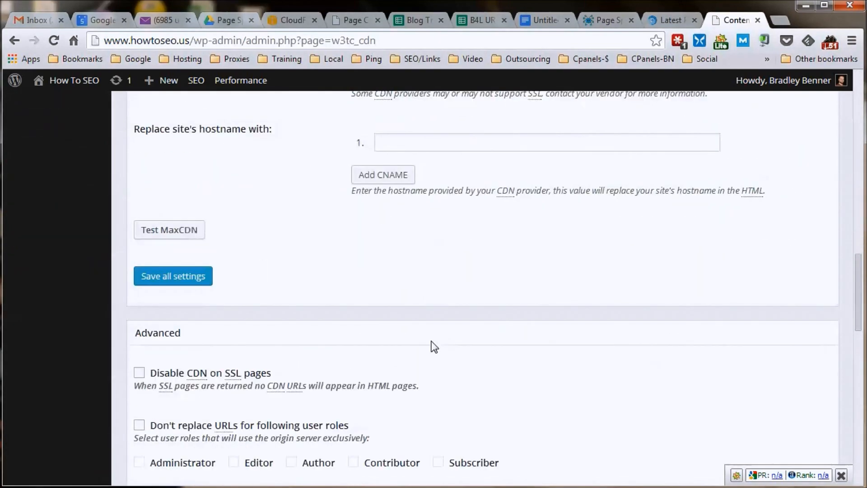
scroll(361, 285, down, 3)
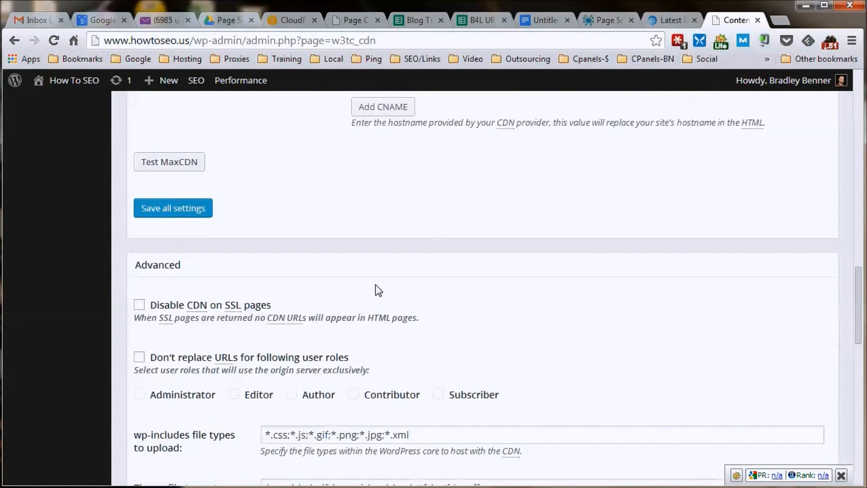
Examine the remaining Advanced options and notes in the CDN settings, then go back over the Configuration and General options.
scroll(378, 290, down, 15)
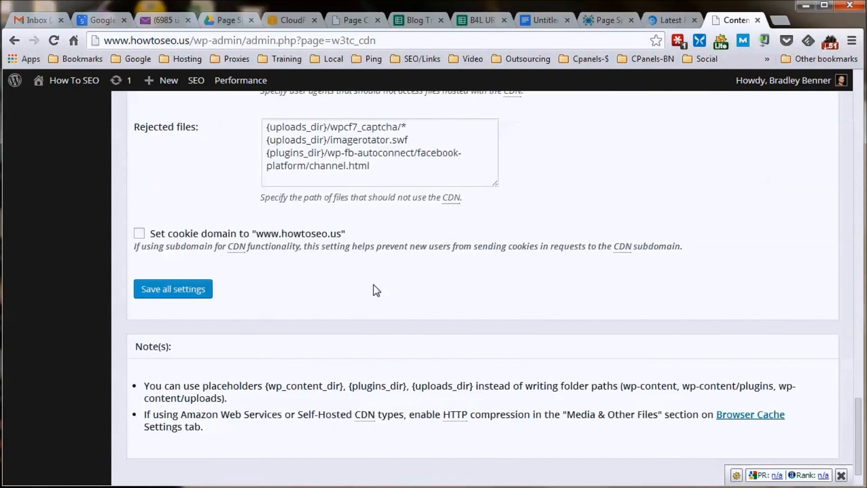
scroll(556, 311, up, 10)
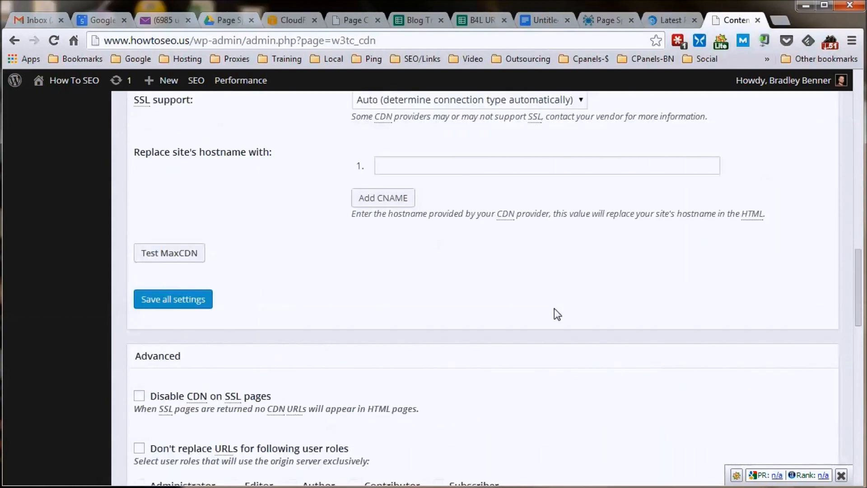
scroll(555, 309, up, 10)
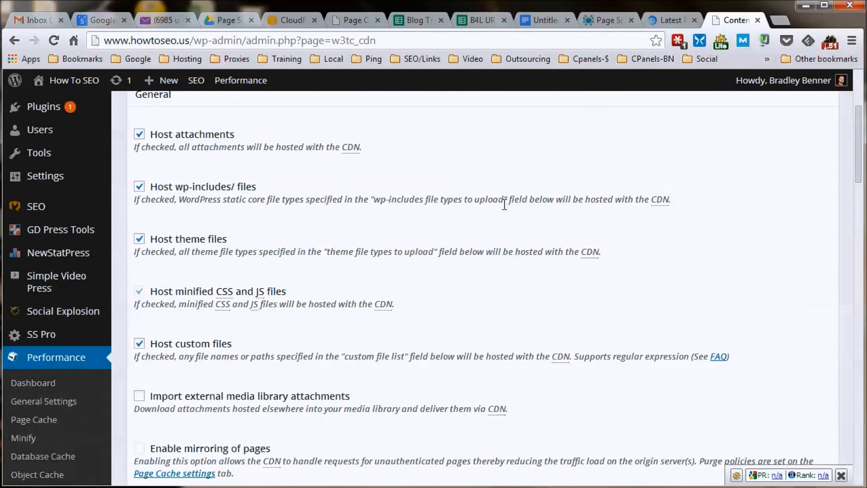
scroll(528, 207, up, 4)
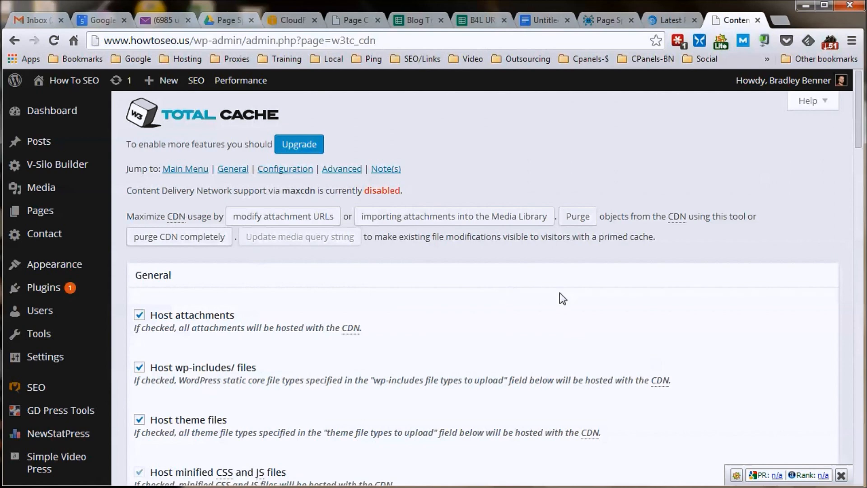
Switch to Google Docs to review the five page speed steps, then check the summary grades in the GTmetrix performance report.
click(541, 24)
scroll(447, 307, up, 2)
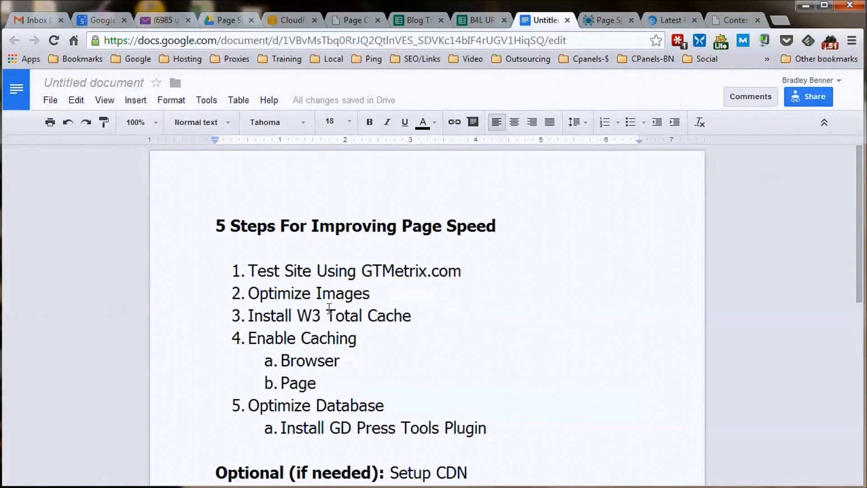
scroll(571, 230, down, 2)
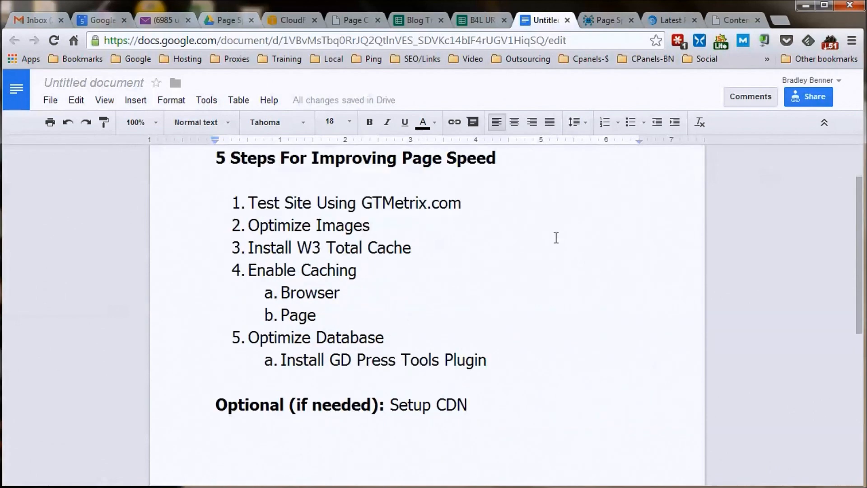
scroll(403, 199, up, 2)
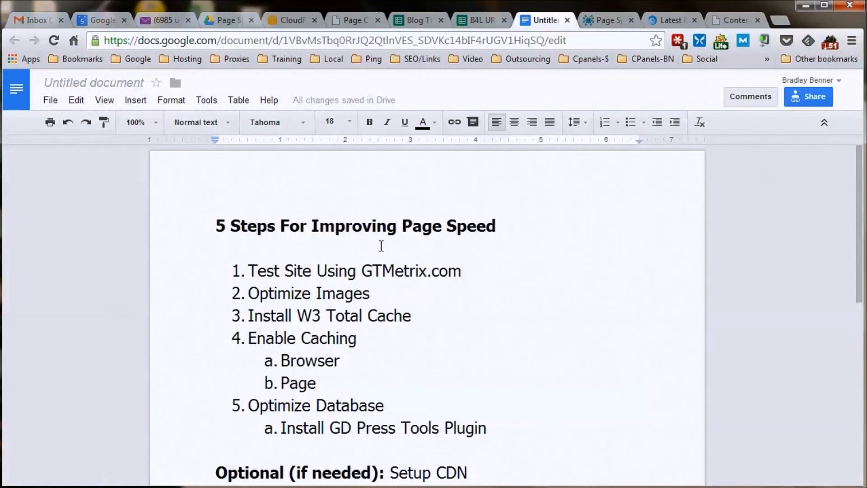
click(680, 23)
scroll(374, 224, up, 4)
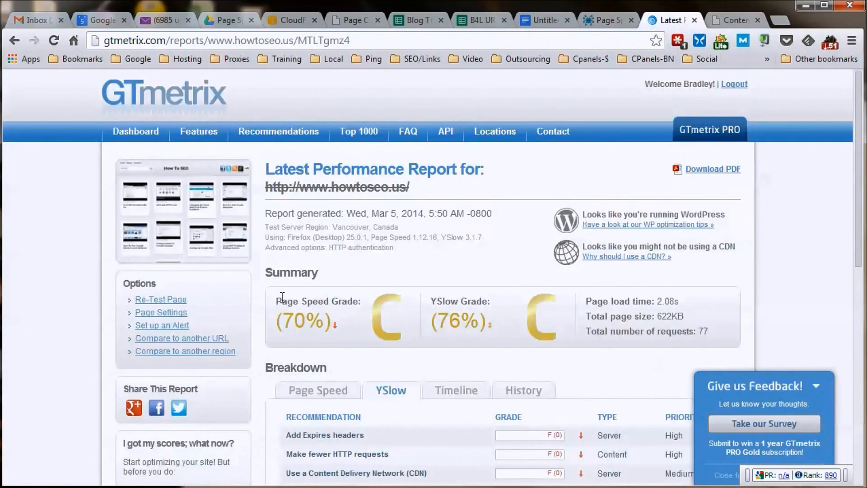